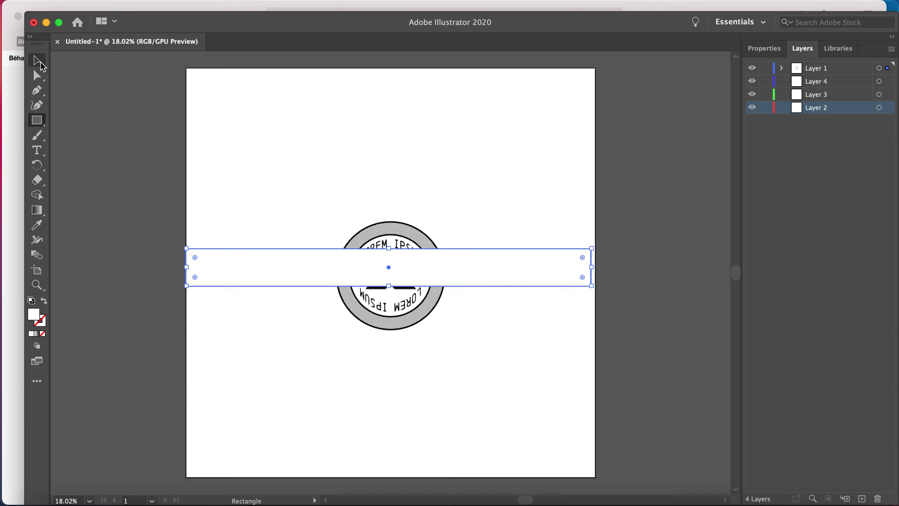
Move the white rectangle over the middle of the emblem and stretch it to the artboard's full 2048 px width
drag(509, 278, 524, 276)
drag(190, 272, 186, 273)
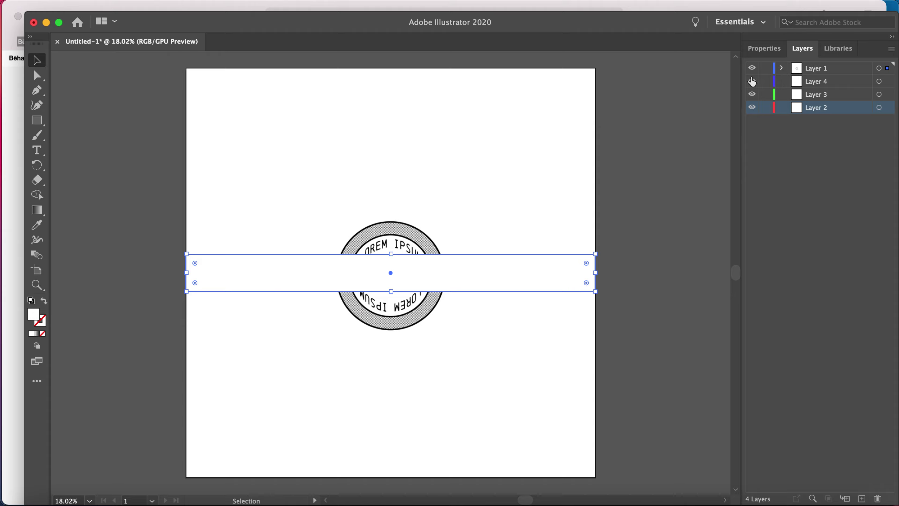
Transfer the rectangle from Layer 1 to Layer 2 in the same place, behind the emblem, keeping Layer 1 shown
click(752, 81)
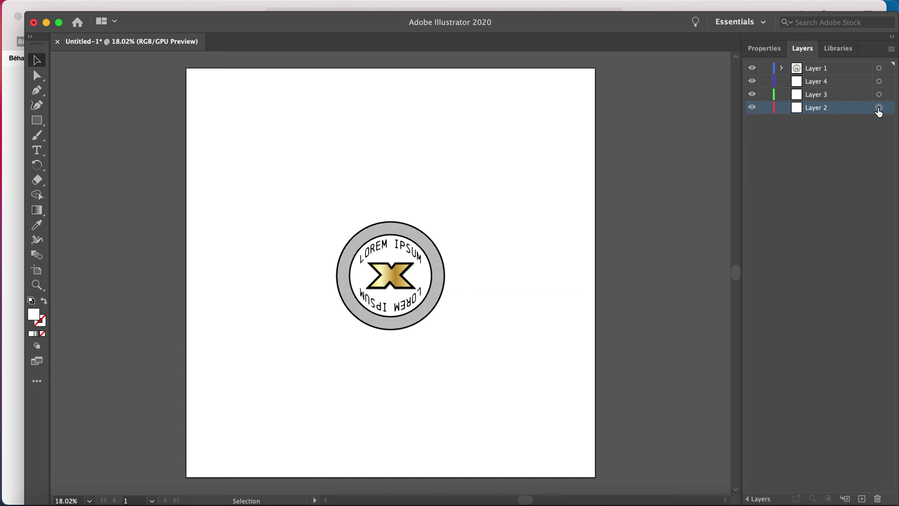
key(super+z)
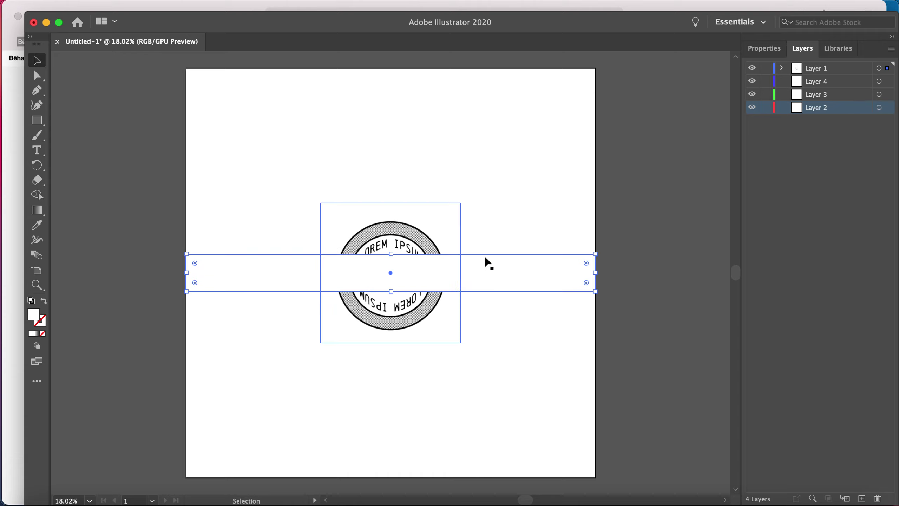
key(Delete)
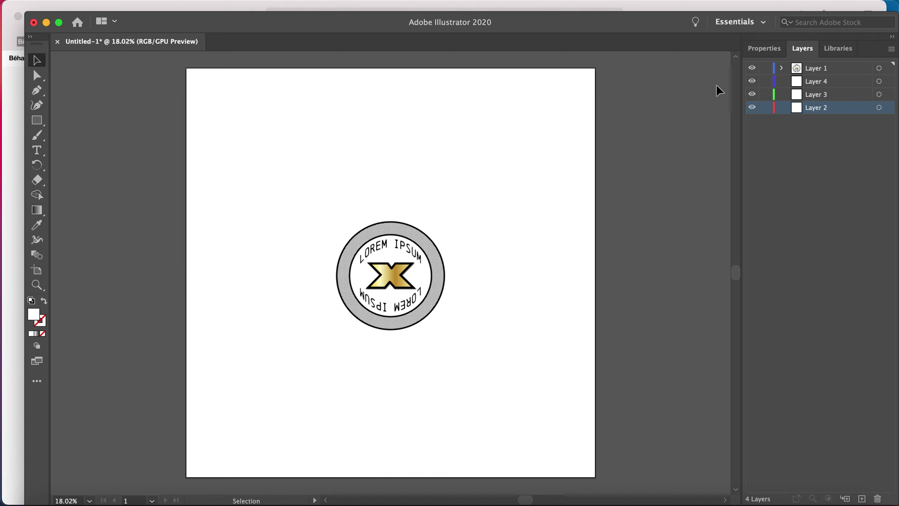
click(753, 68)
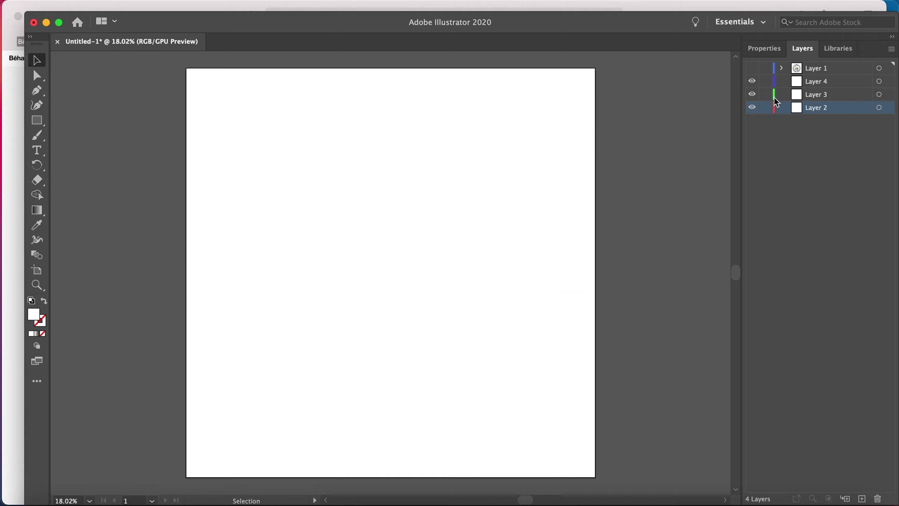
key(super+f)
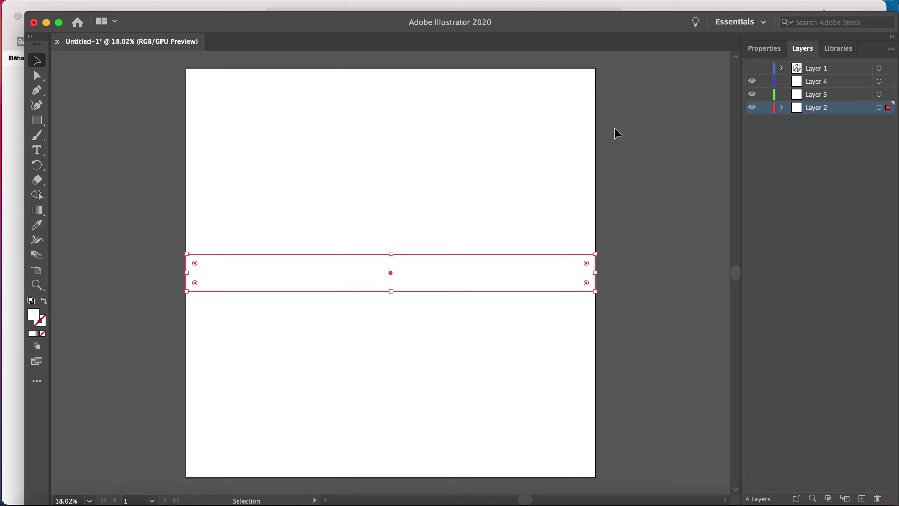
click(753, 68)
Fill the rectangle behind the emblem with black
click(669, 185)
click(567, 266)
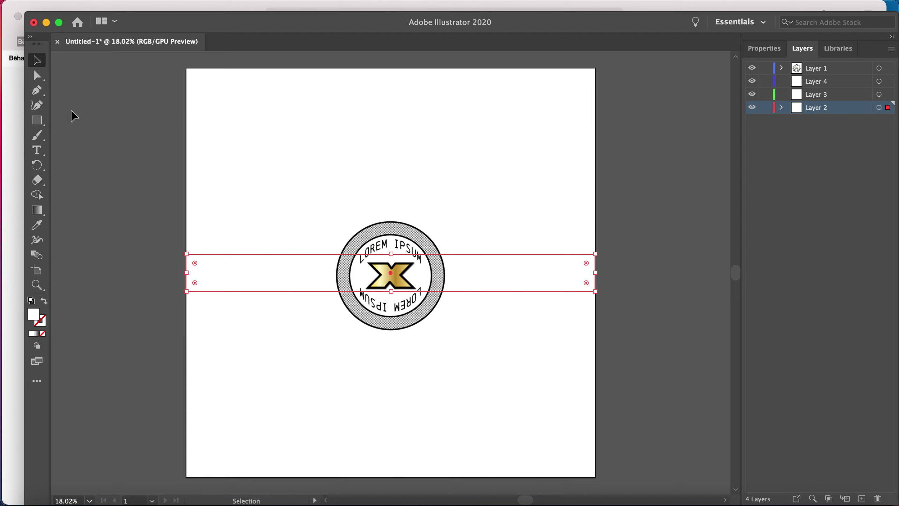
click(759, 49)
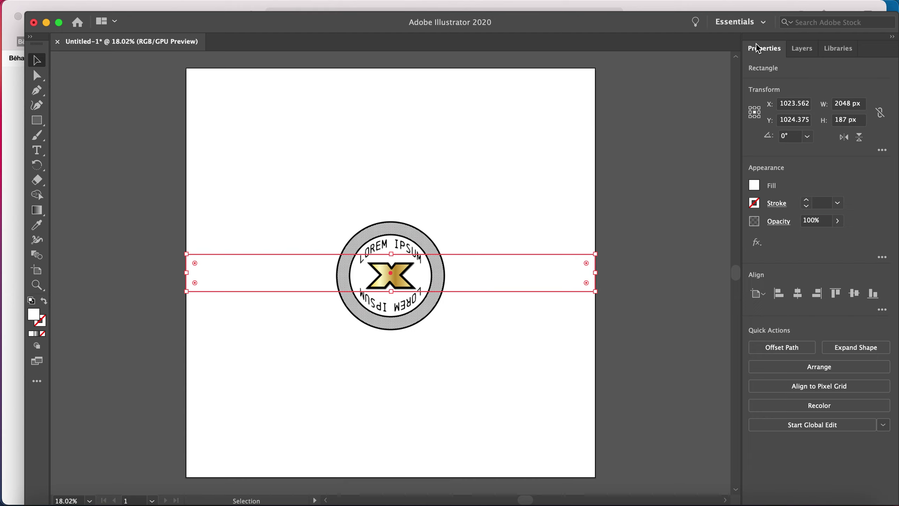
click(754, 185)
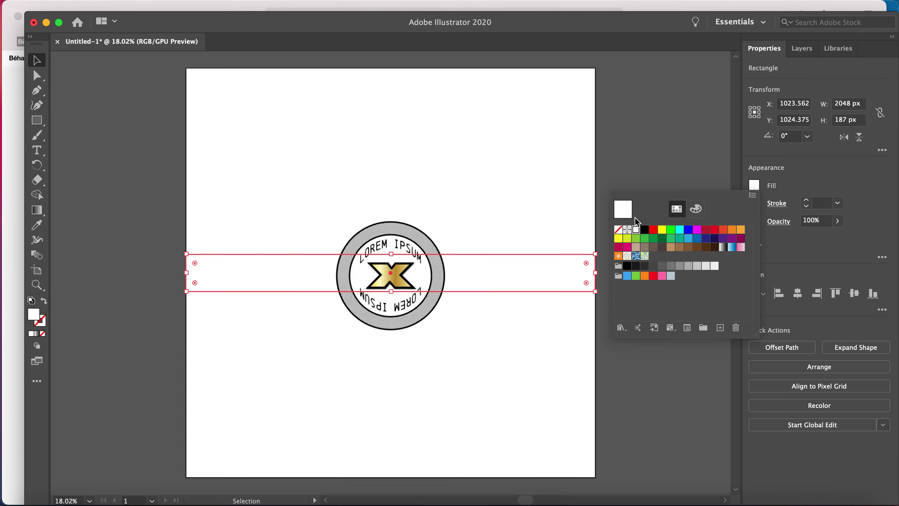
click(644, 230)
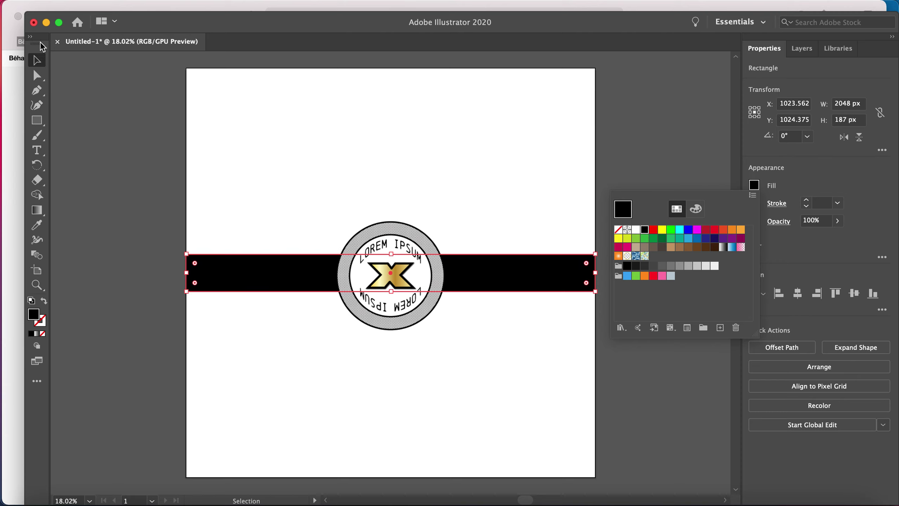
click(38, 63)
click(129, 127)
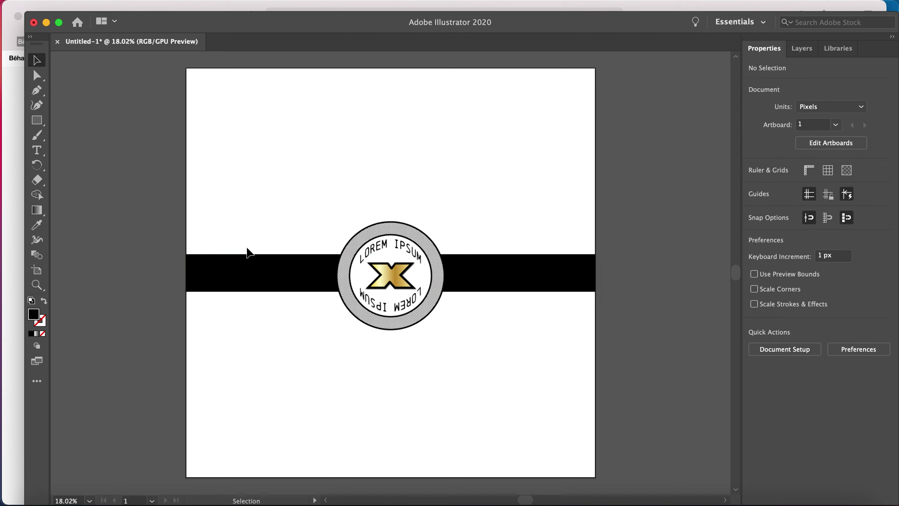
click(268, 283)
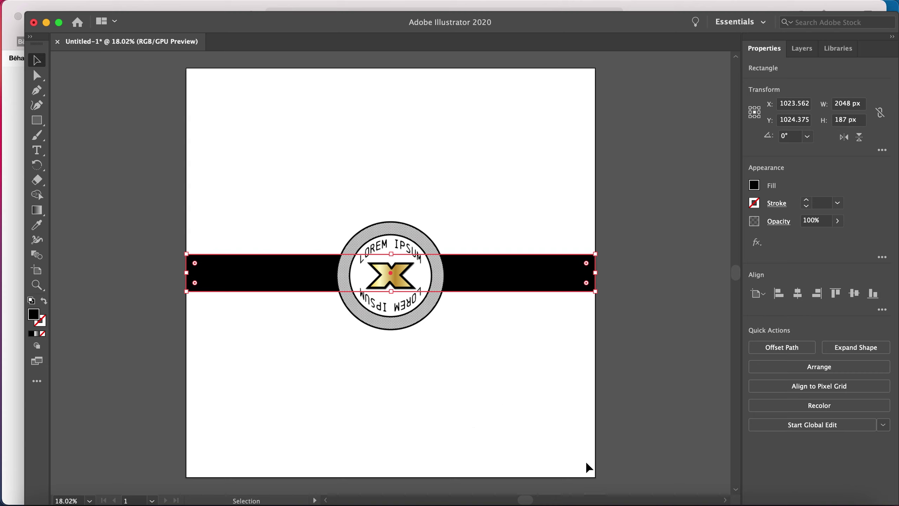
Switch to Spotify in the browser and skip ahead in Discover Weekly to the track Unlimited Love
click(101, 498)
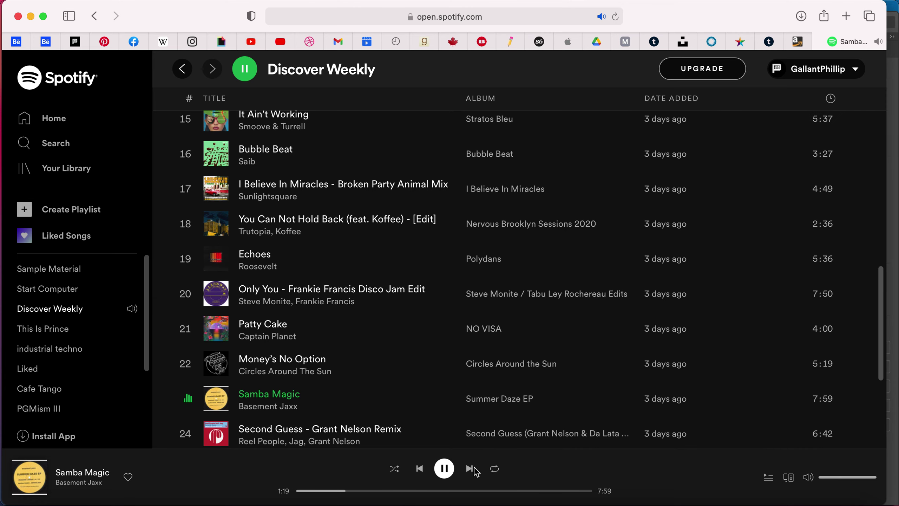
click(472, 467)
scroll(439, 364, down, 2)
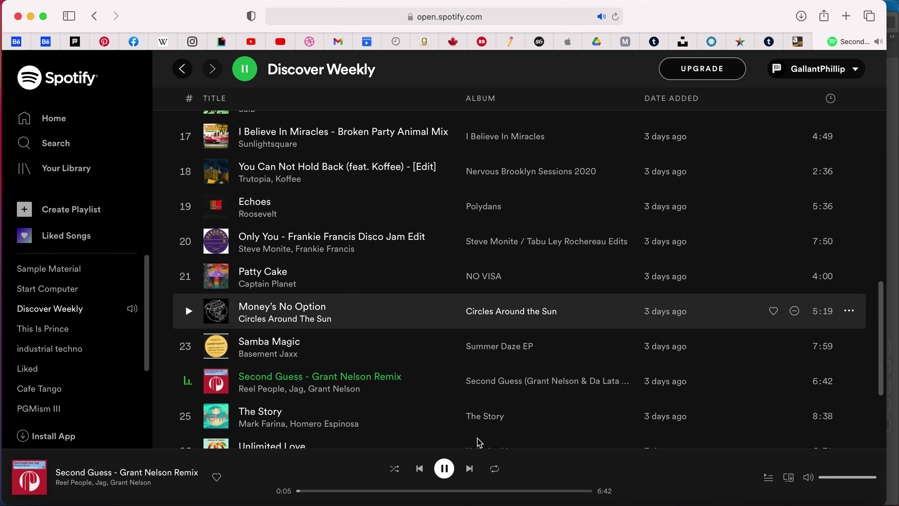
click(470, 472)
scroll(619, 429, down, 3)
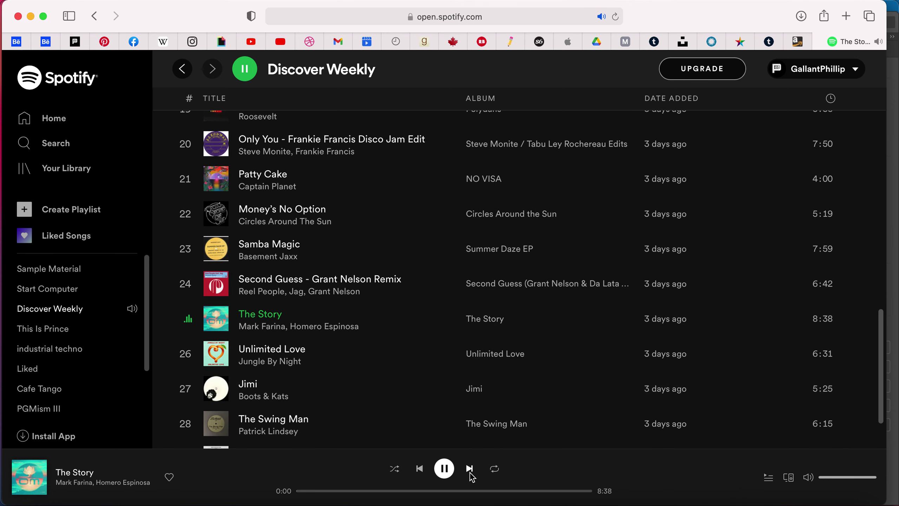
click(470, 471)
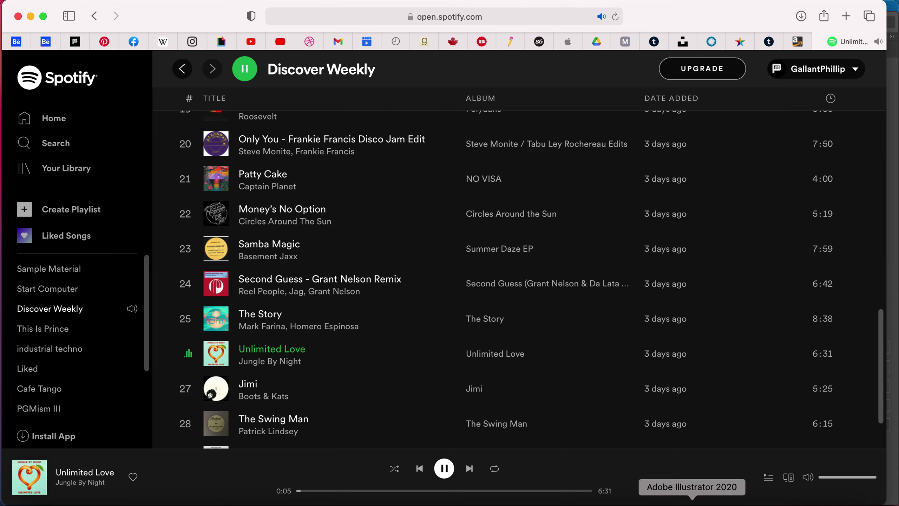
Switch back to Adobe Illustrator and slightly round all corners of the black band, keeping the radius small
click(692, 501)
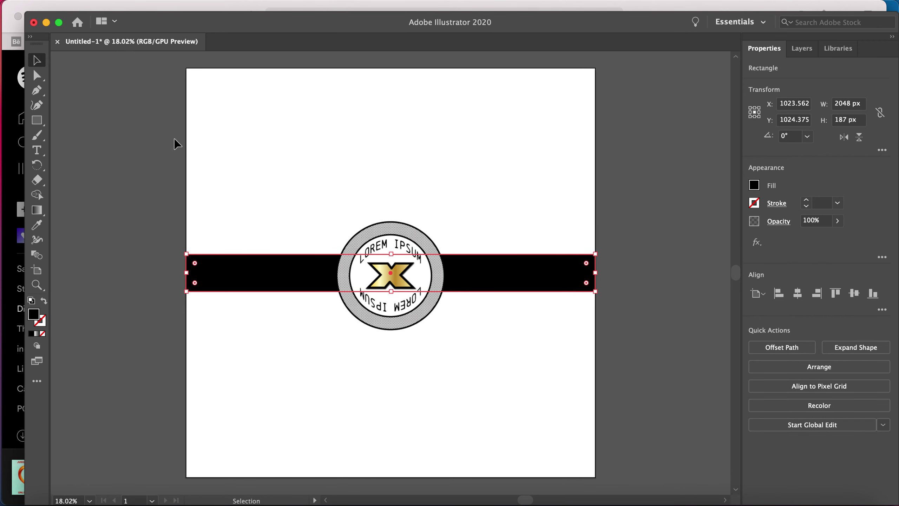
drag(195, 263, 202, 264)
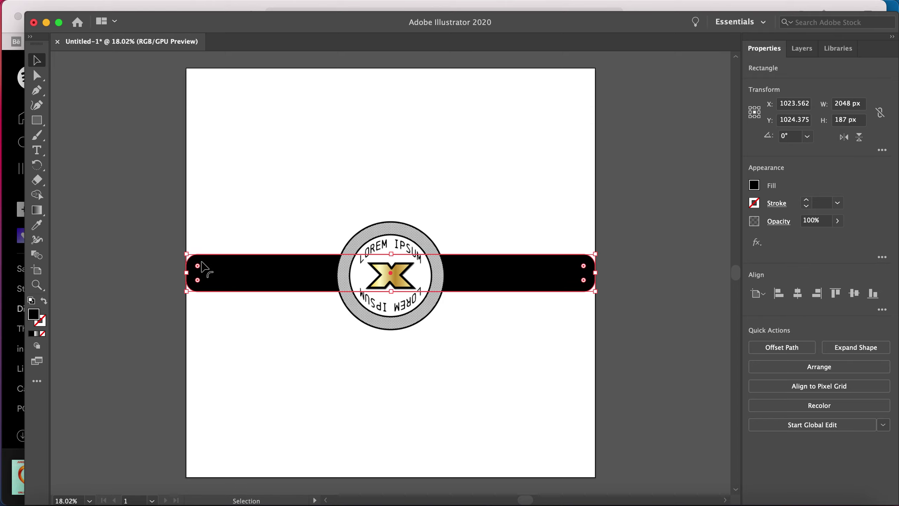
click(153, 243)
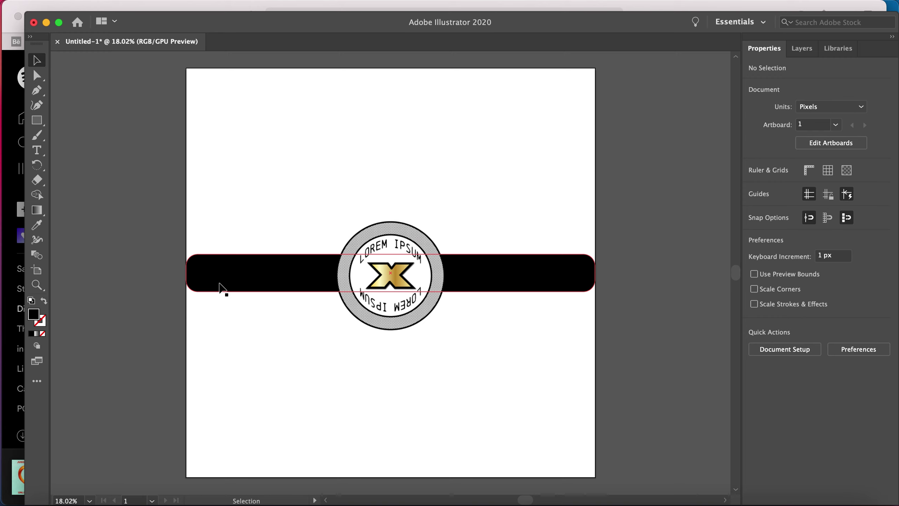
scroll(221, 290, up, 1)
click(201, 274)
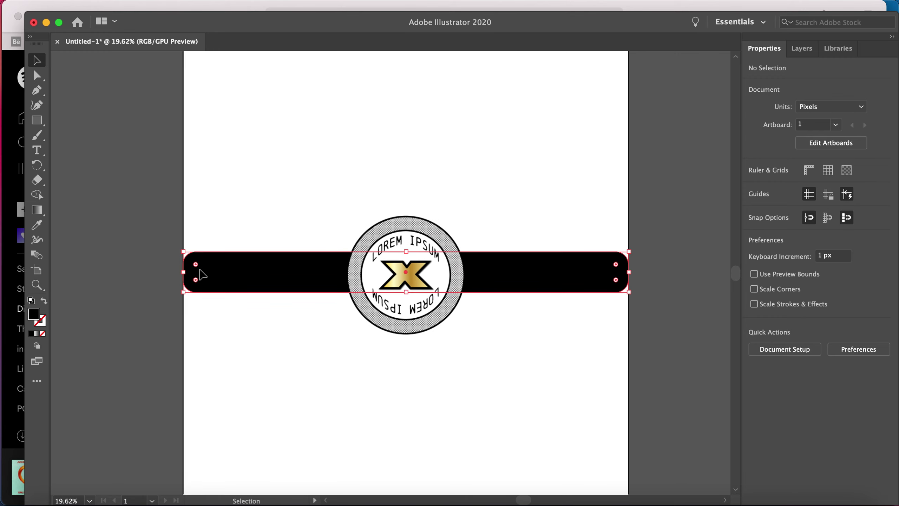
mouse_move(196, 264)
mouse_down()
mouse_move(204, 271)
mouse_move(191, 267)
mouse_up()
click(162, 262)
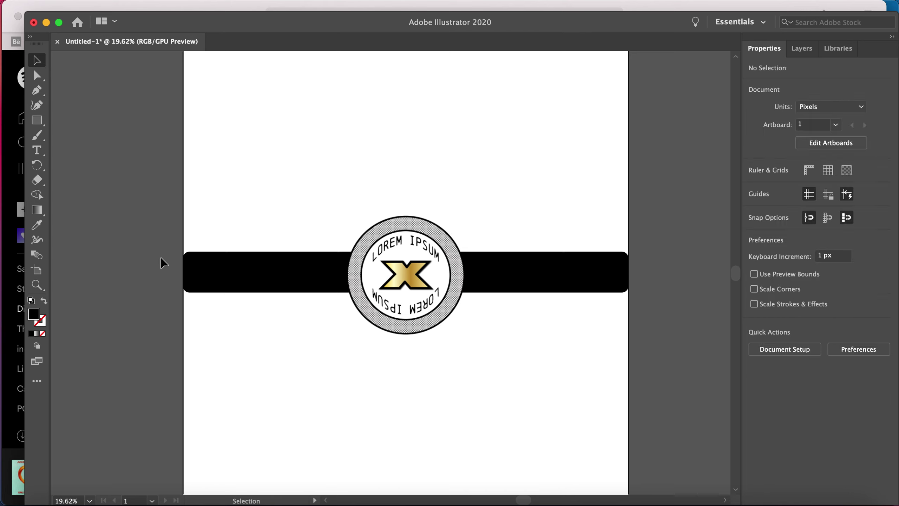
Inspect the emblem's lettering up close with the Eyedropper tool and recolour the band with a dark grey swatch
click(229, 270)
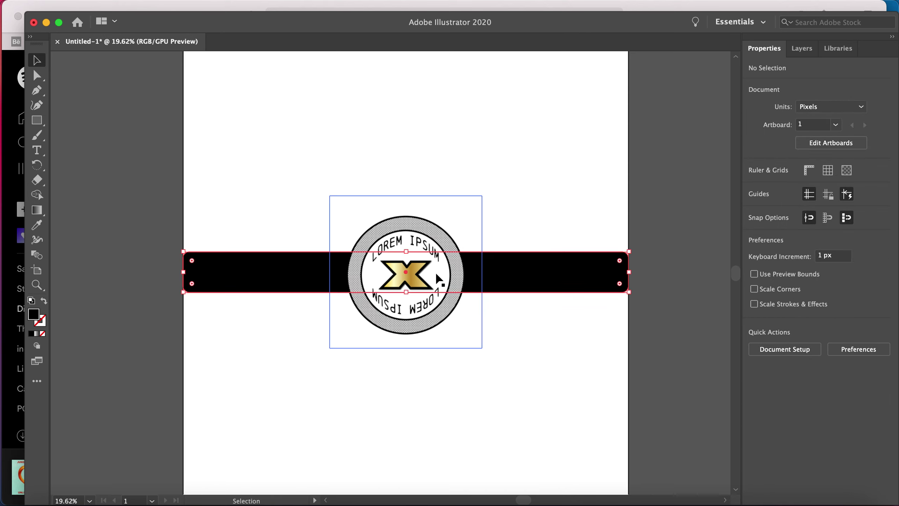
click(41, 225)
scroll(388, 249, up, 10)
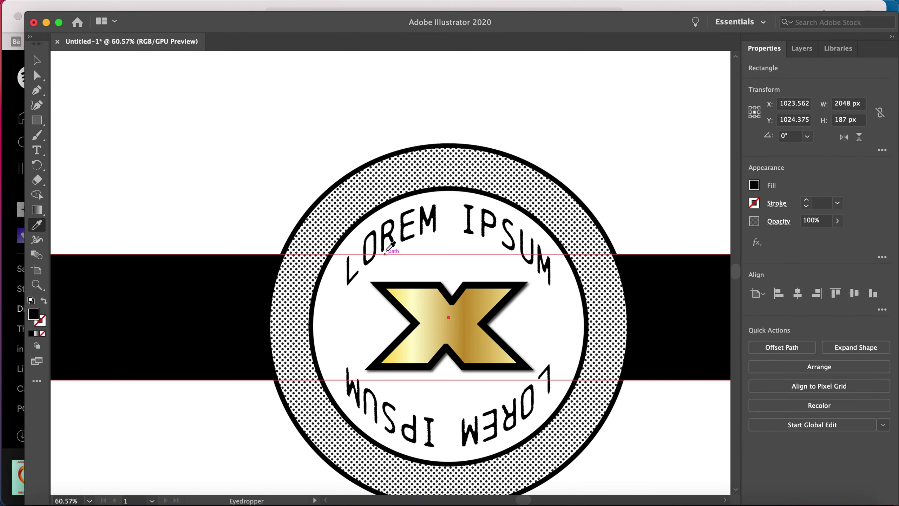
scroll(391, 246, up, 3)
scroll(390, 246, left, 2)
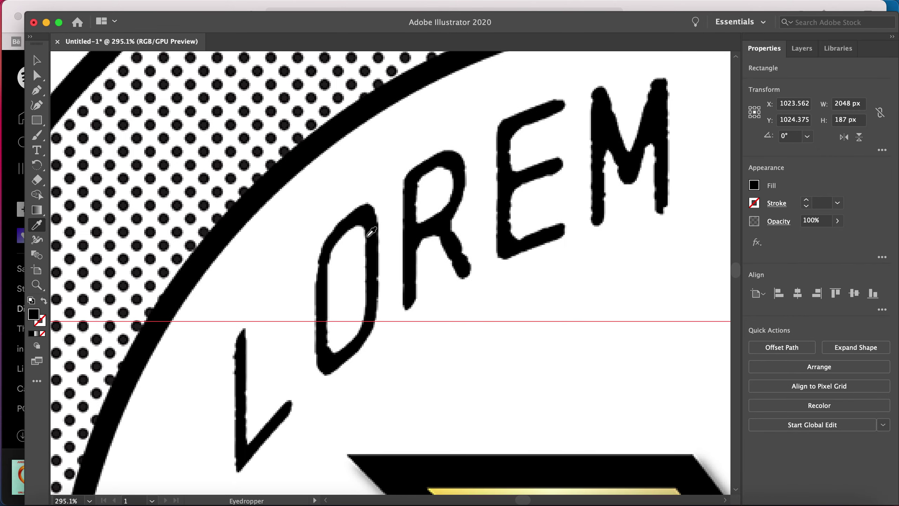
scroll(282, 200, down, 10)
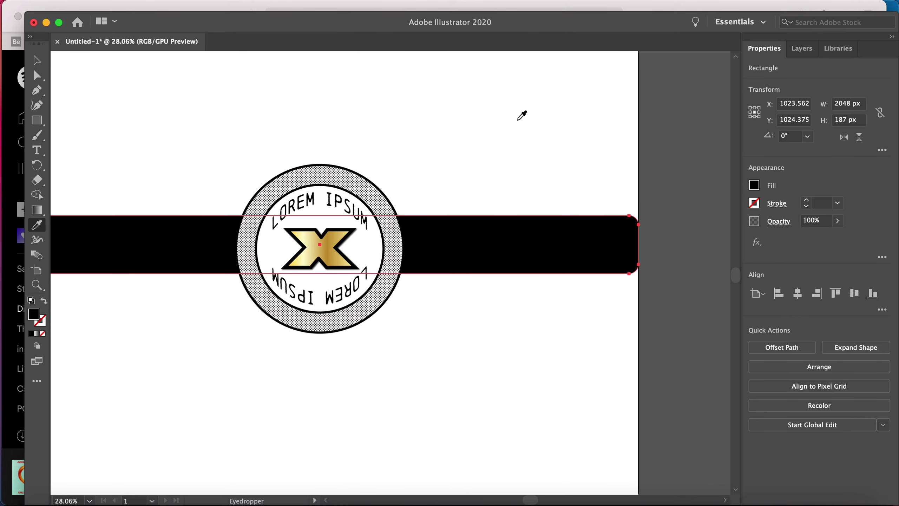
click(754, 185)
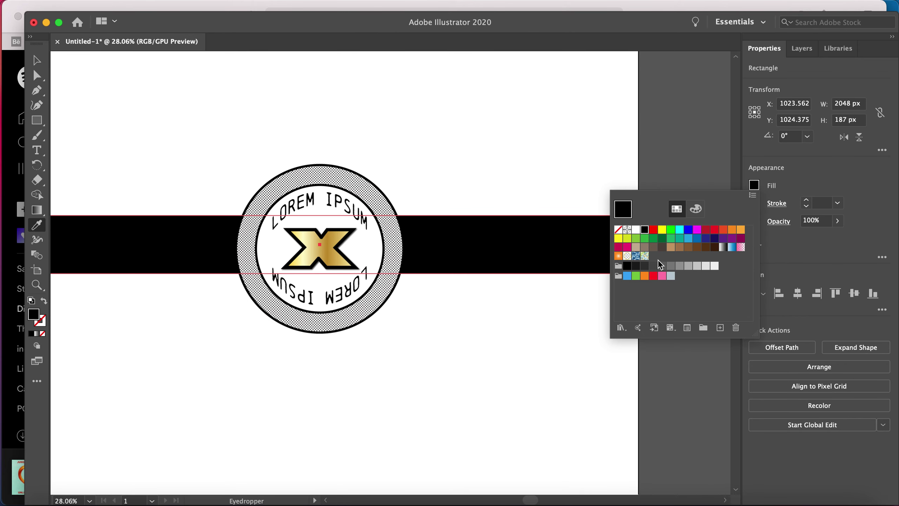
click(645, 266)
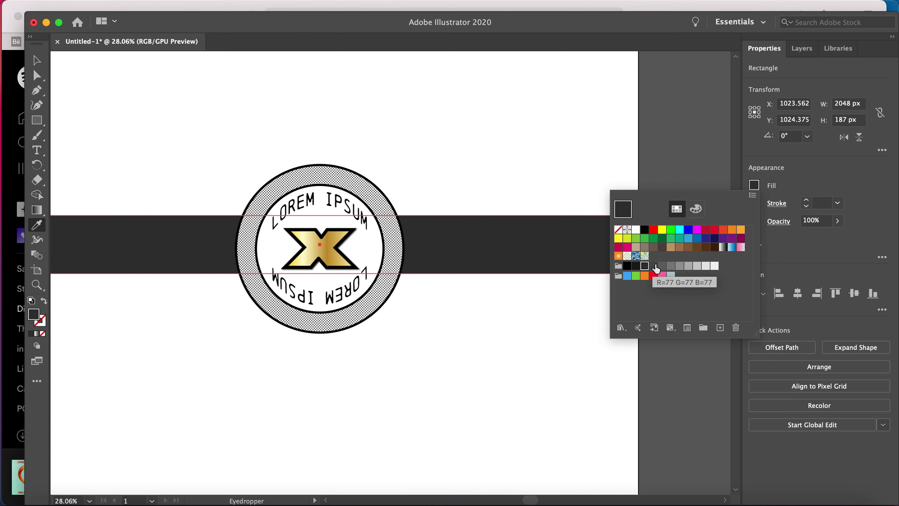
Open the Neutrals gradient library and fill the band with the Neutral 17 gradient
click(623, 327)
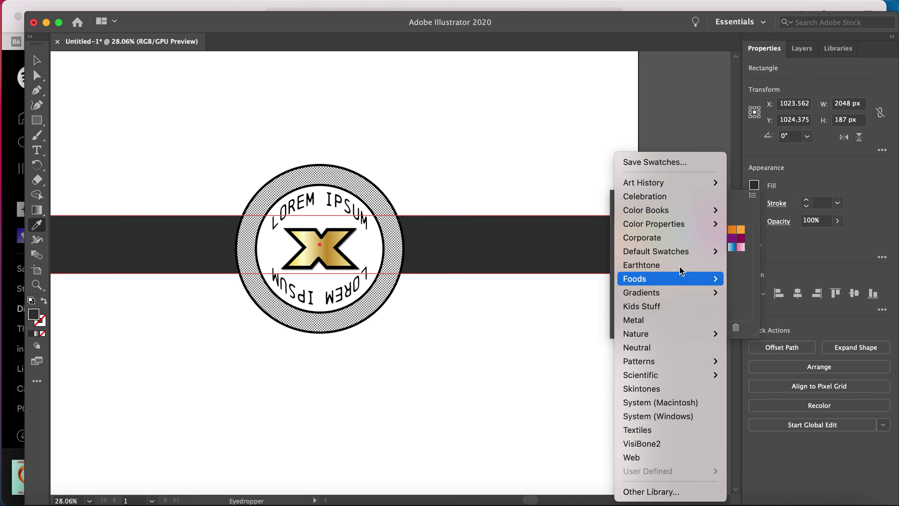
mouse_move(682, 294)
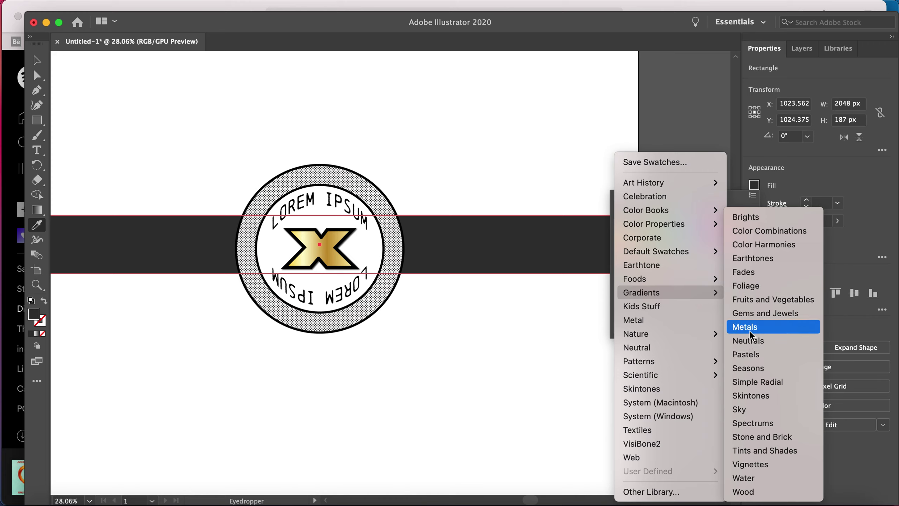
click(750, 340)
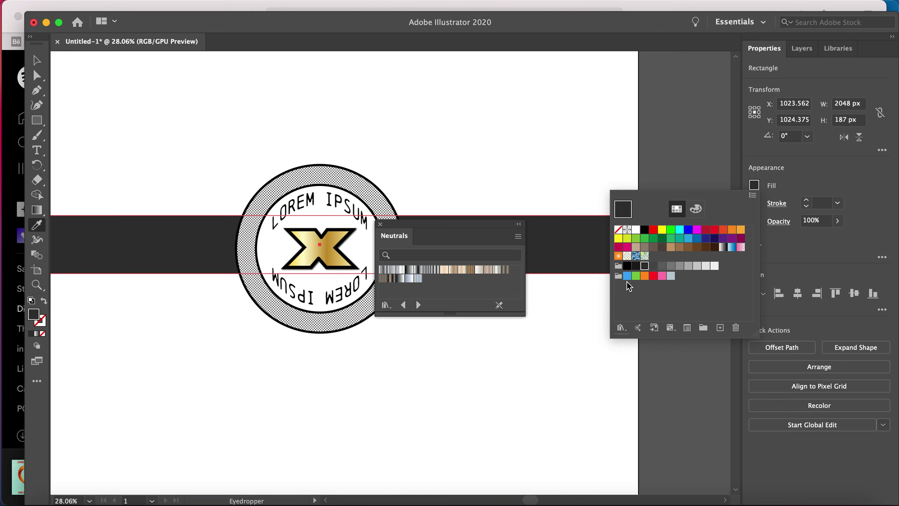
click(418, 269)
click(417, 269)
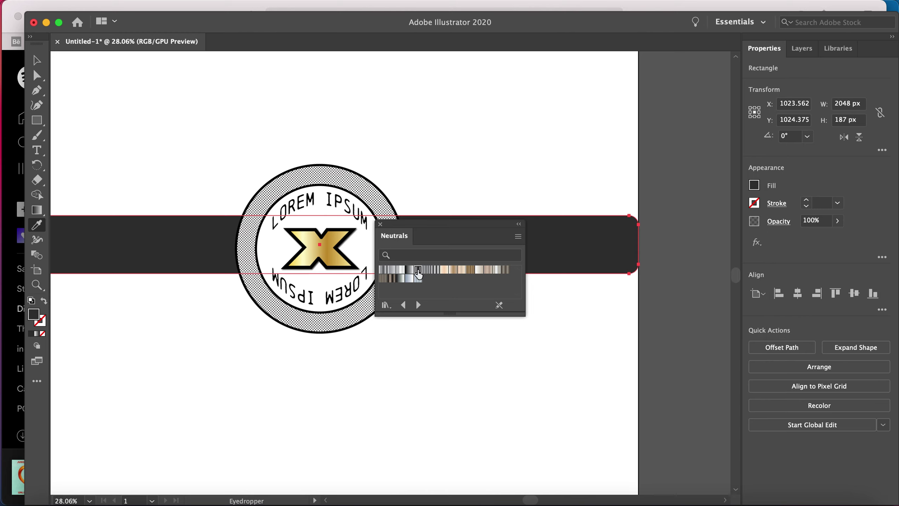
click(399, 281)
click(393, 279)
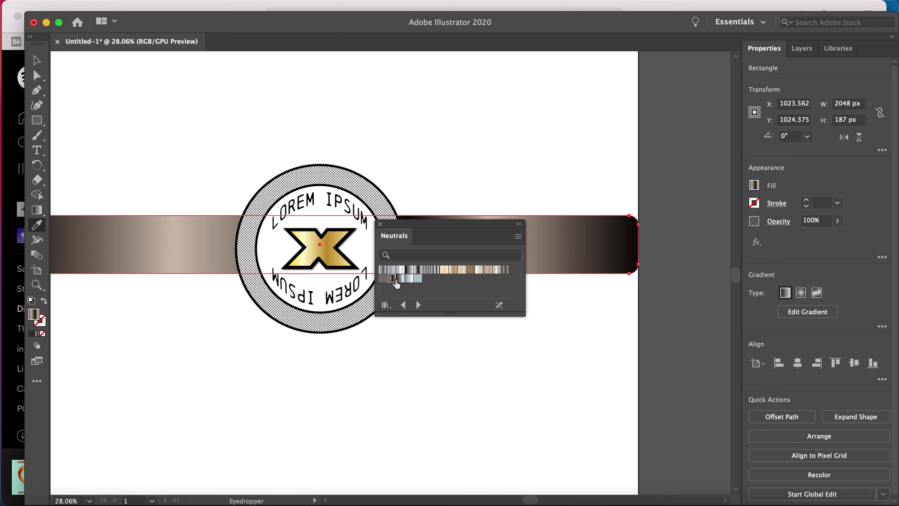
Try other Neutrals gradients on the band, finishing with the repeating black-and-white gradient
click(382, 280)
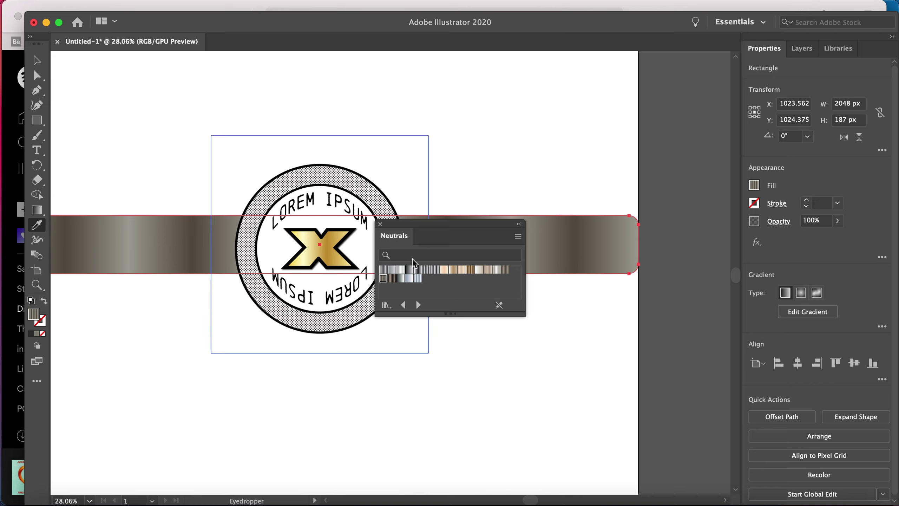
click(394, 280)
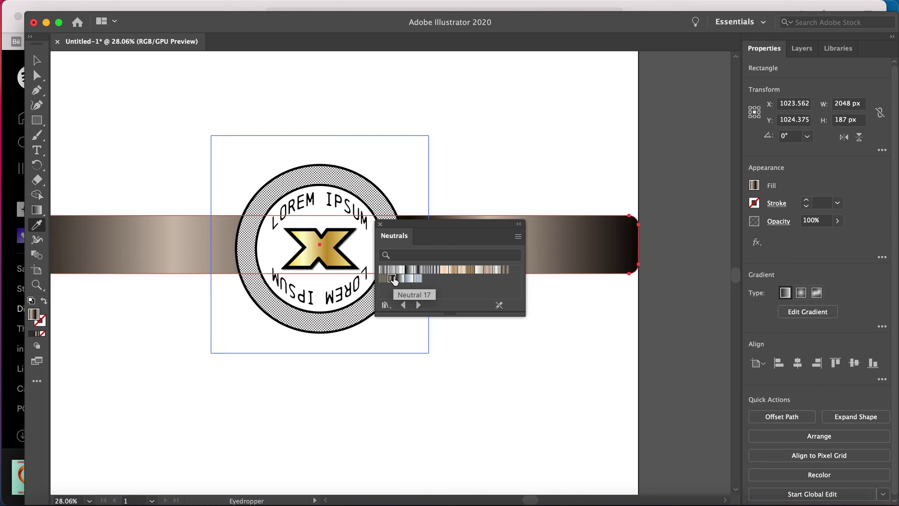
click(418, 271)
click(428, 270)
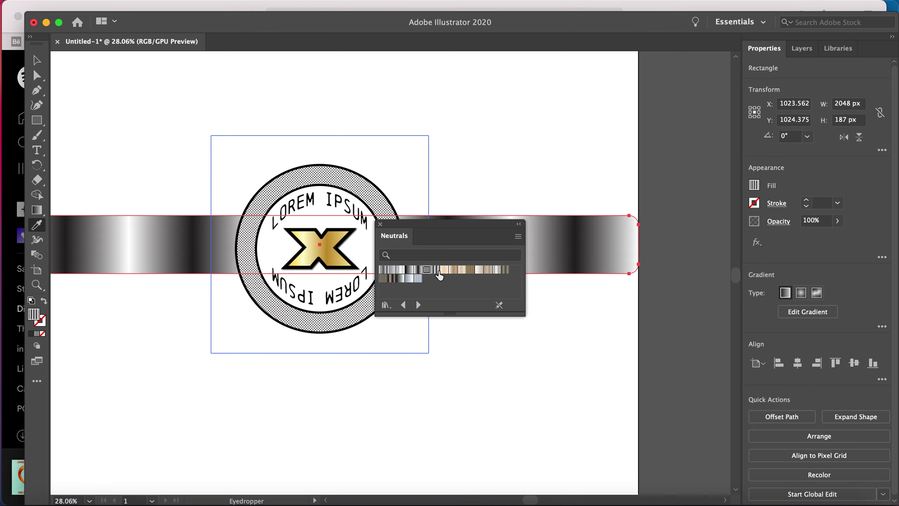
Compare several Neutrals gradients on the band, settle on Neutral 7, and close the gradient library
click(431, 271)
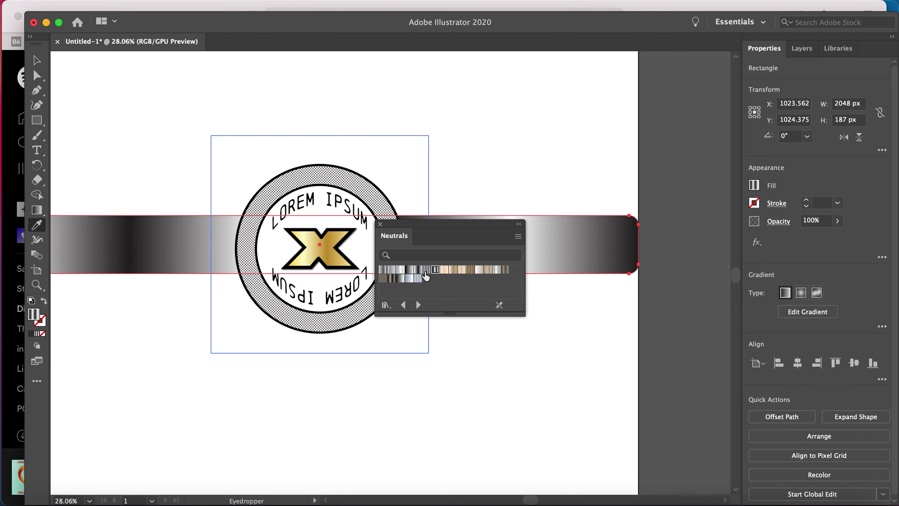
click(425, 271)
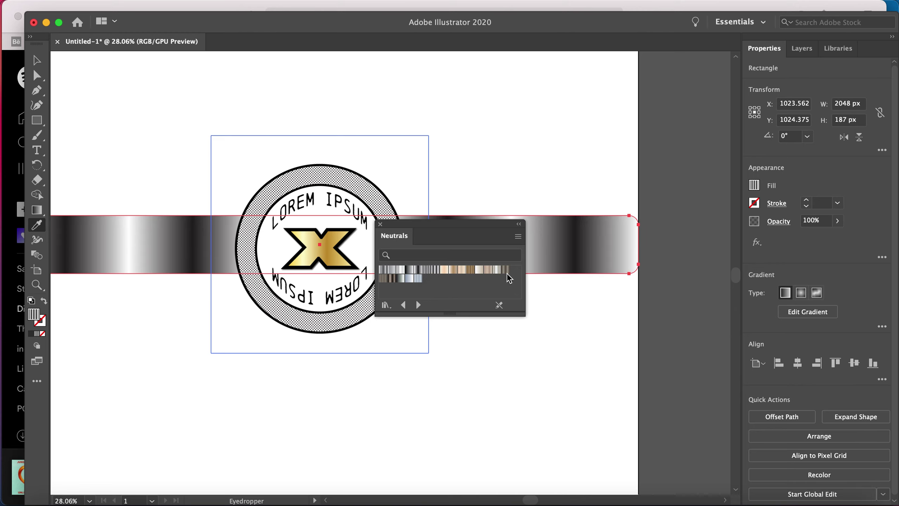
click(408, 271)
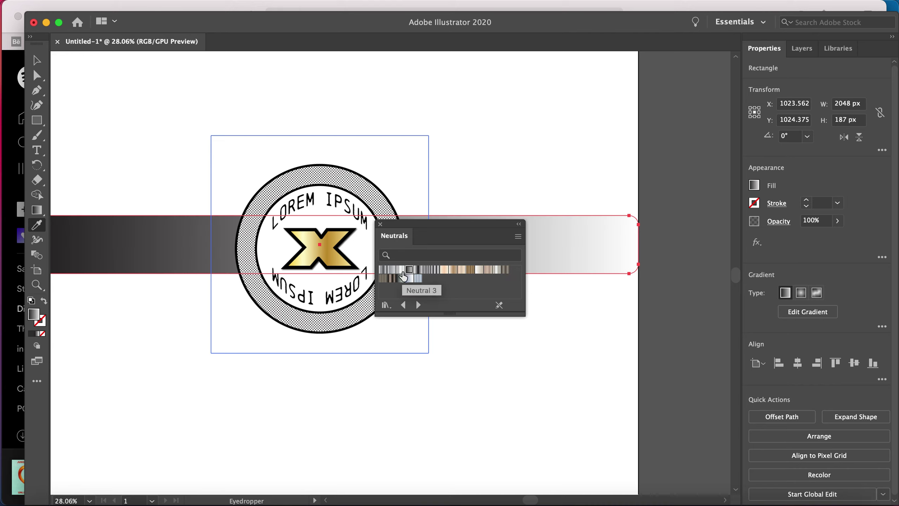
click(418, 271)
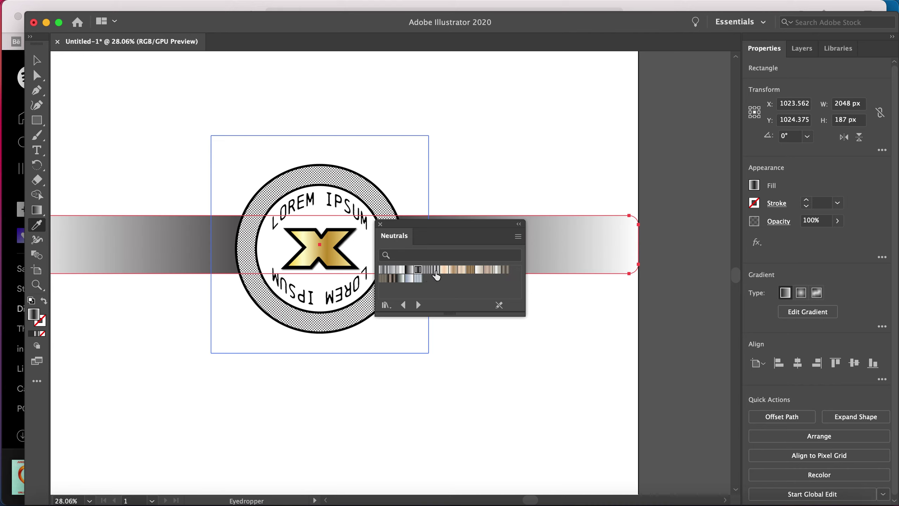
click(426, 270)
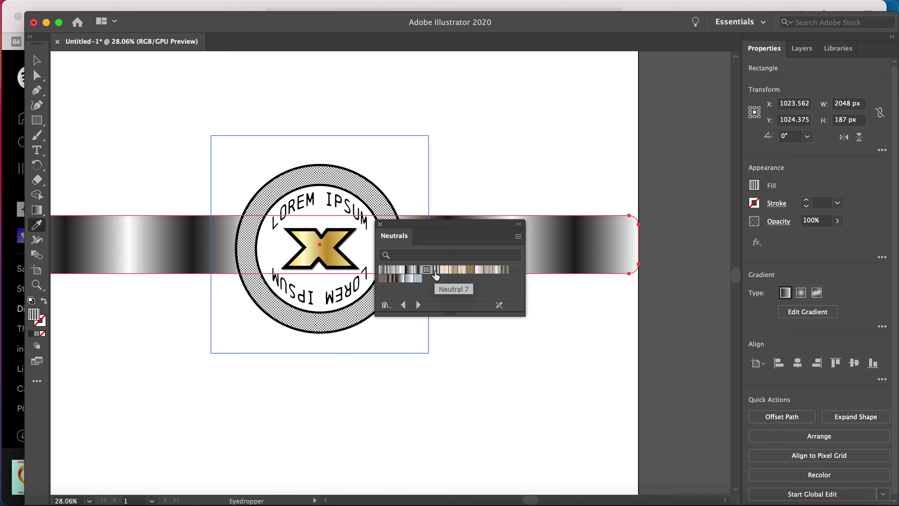
click(436, 275)
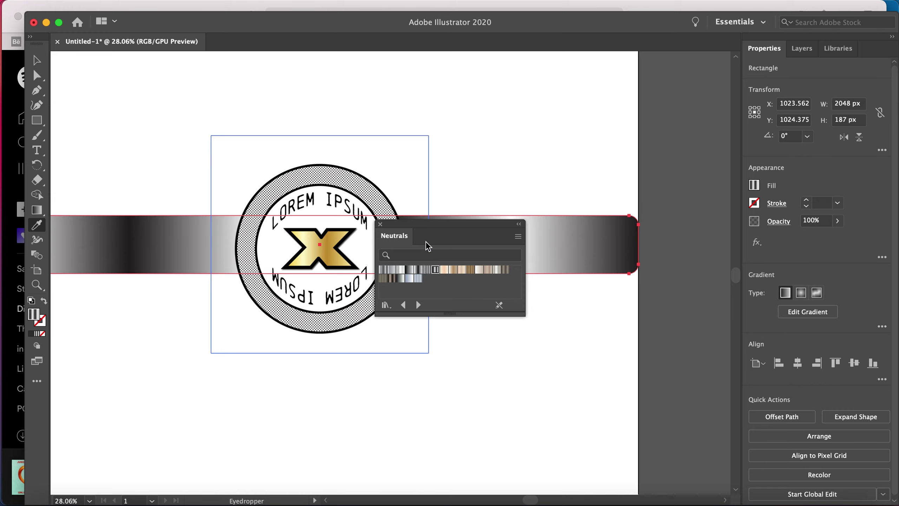
click(381, 224)
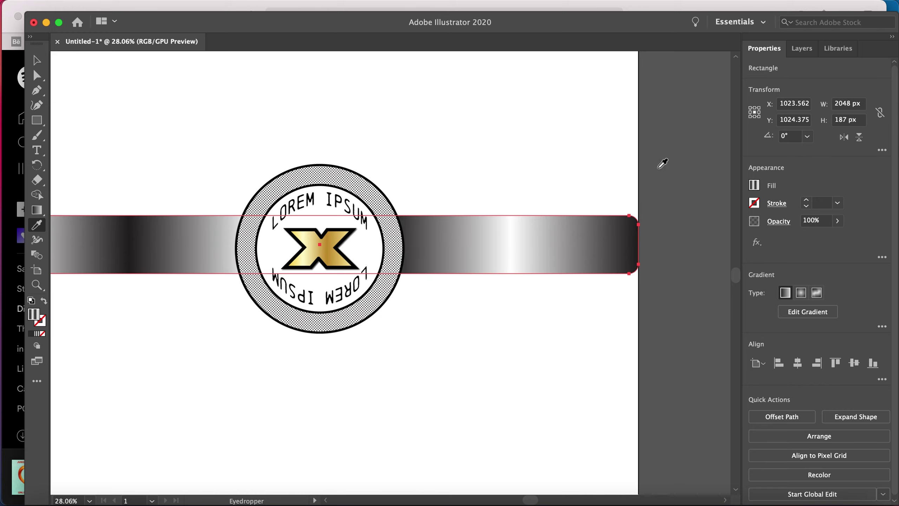
Compare the radial, freeform and linear gradient types on the band, finishing with the radial type
scroll(398, 119, down, 3)
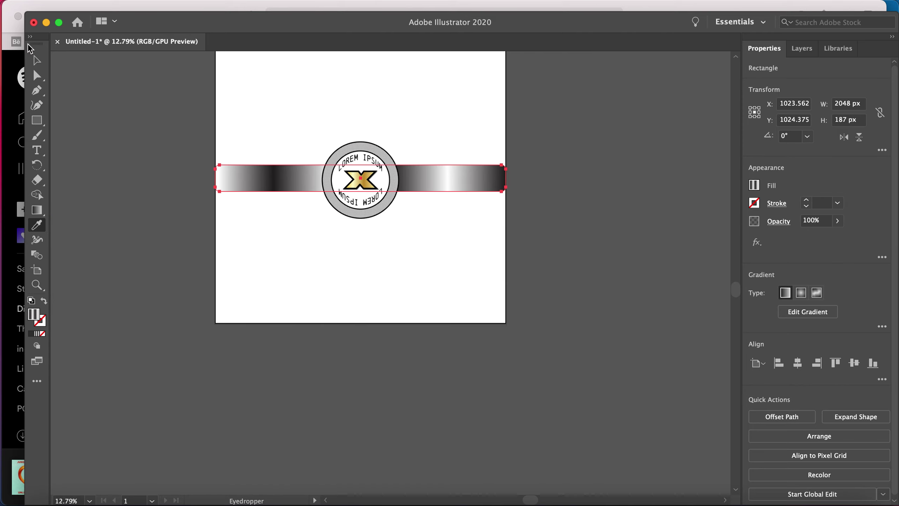
click(37, 60)
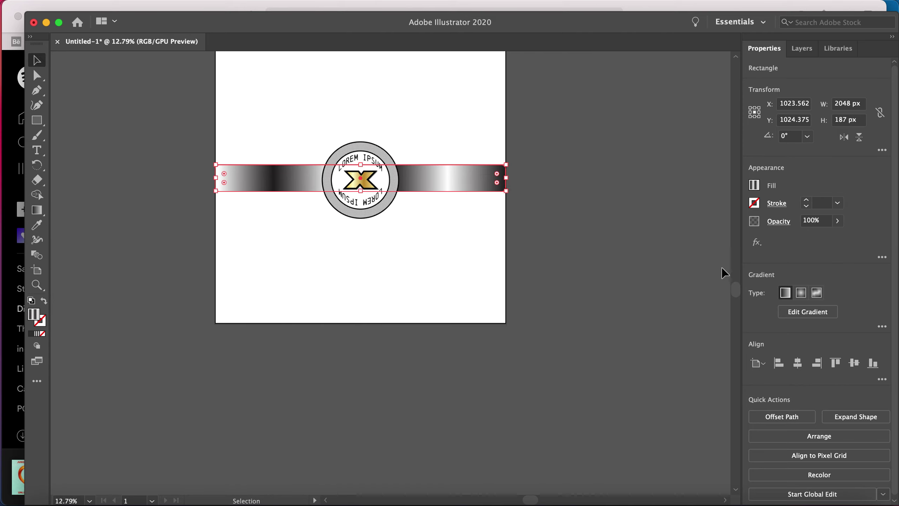
click(802, 293)
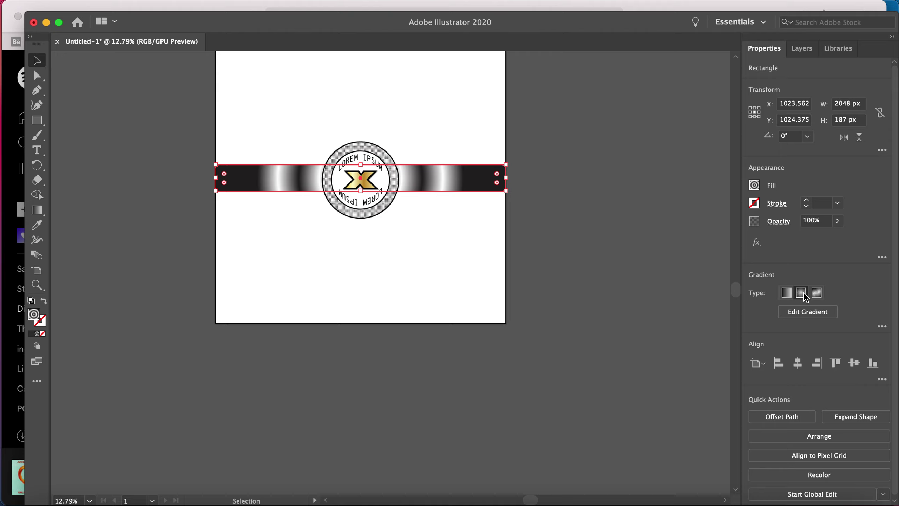
click(820, 300)
key(g)
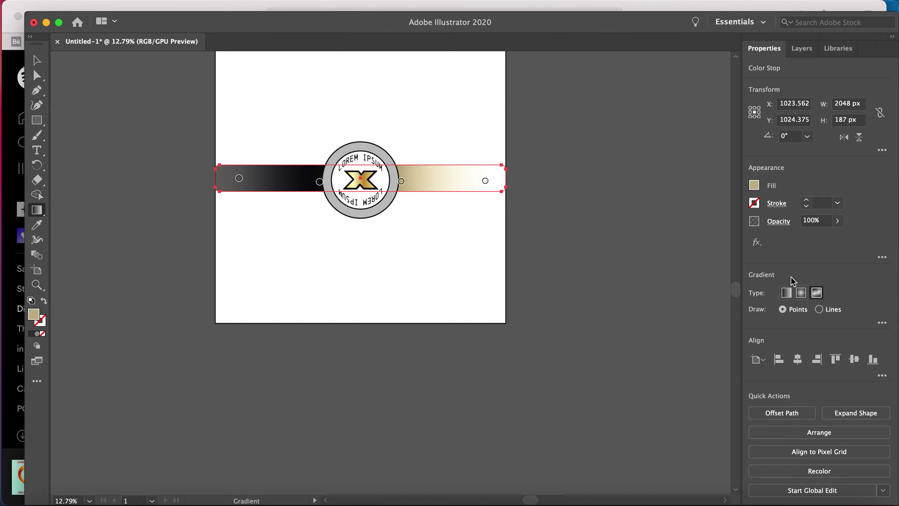
click(799, 294)
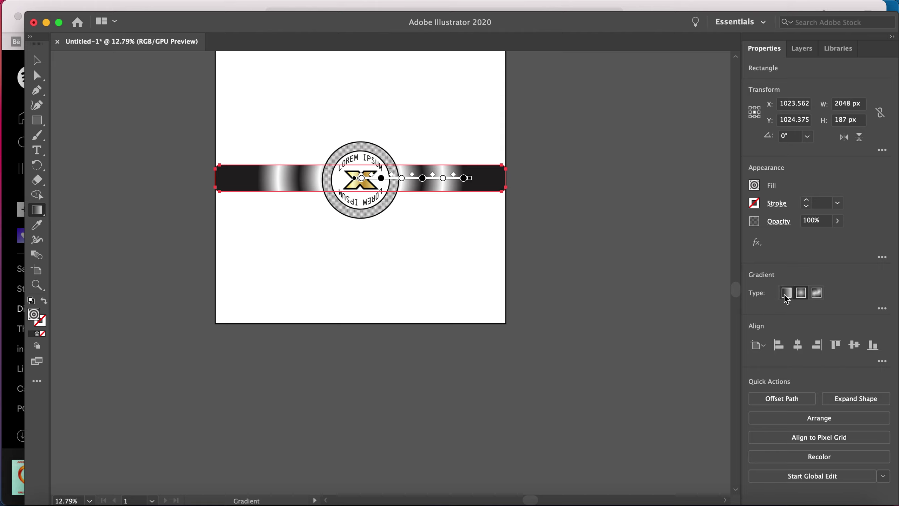
click(786, 293)
click(801, 293)
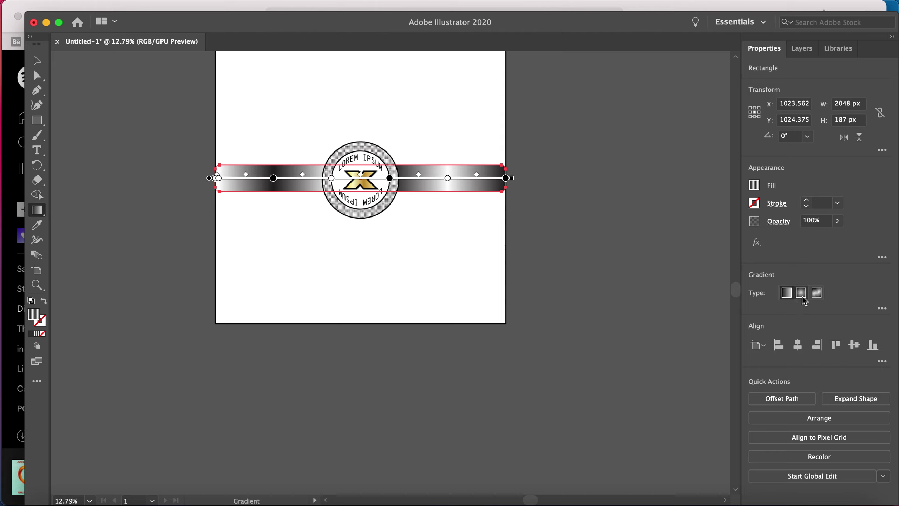
click(37, 60)
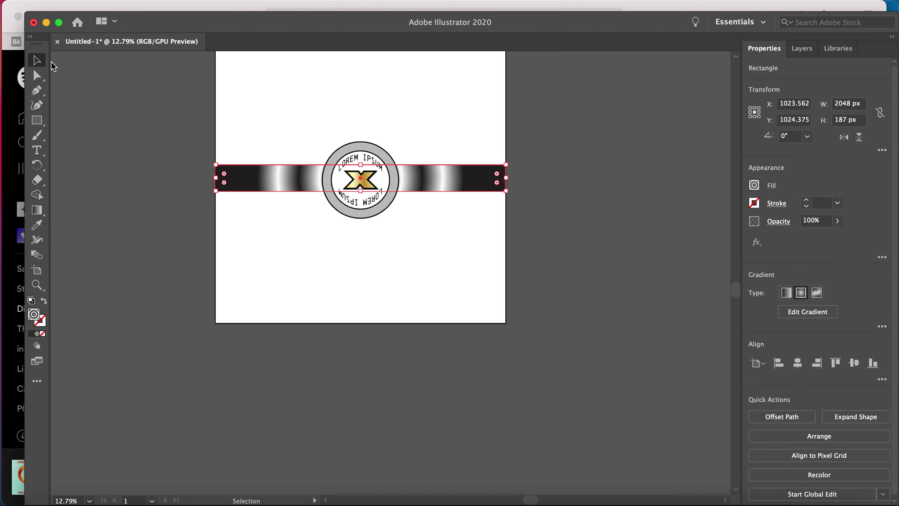
Shorten the band to about 1887 px wide, centre it horizontally on the artboard, and deselect it
drag(215, 164, 238, 164)
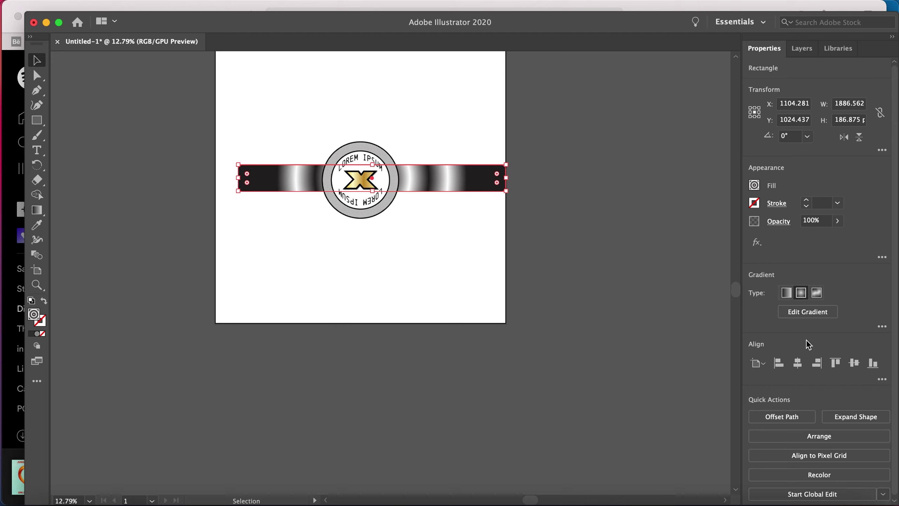
click(797, 363)
key(super+h)
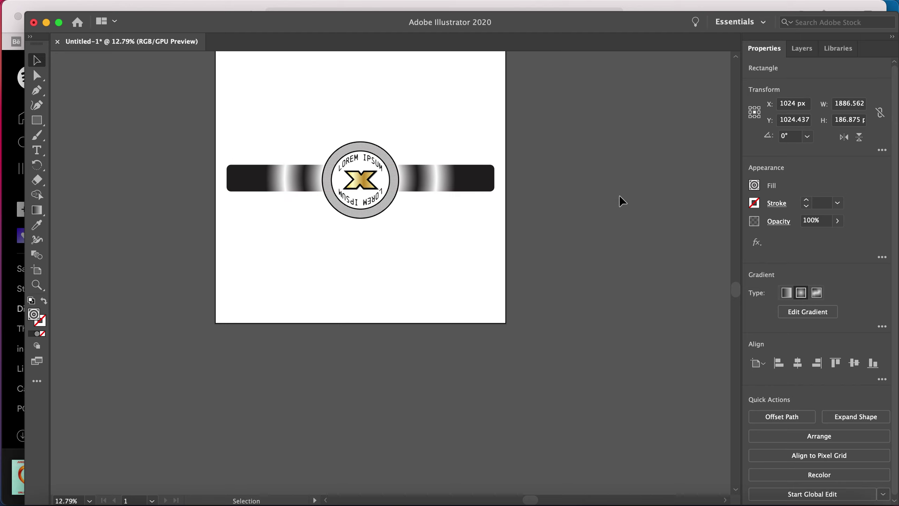
click(624, 202)
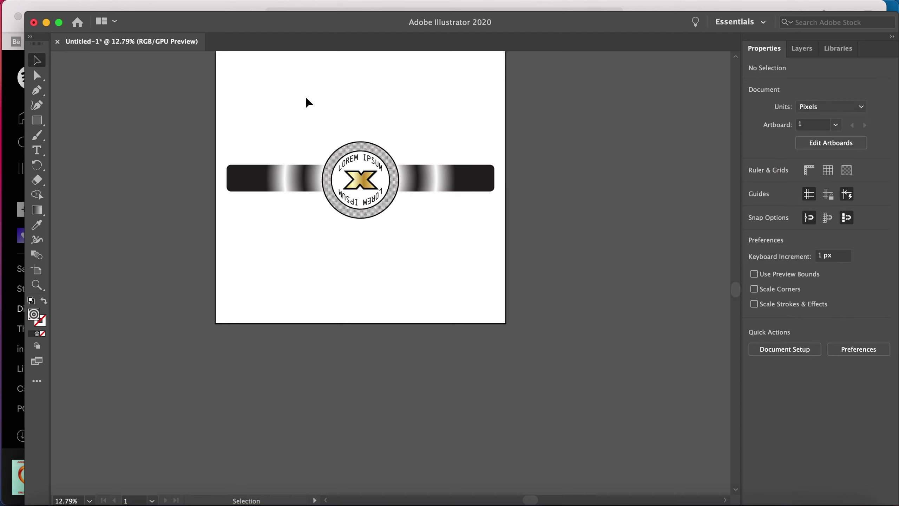
scroll(307, 101, down, 3)
scroll(308, 101, up, 2)
scroll(307, 101, left, 1)
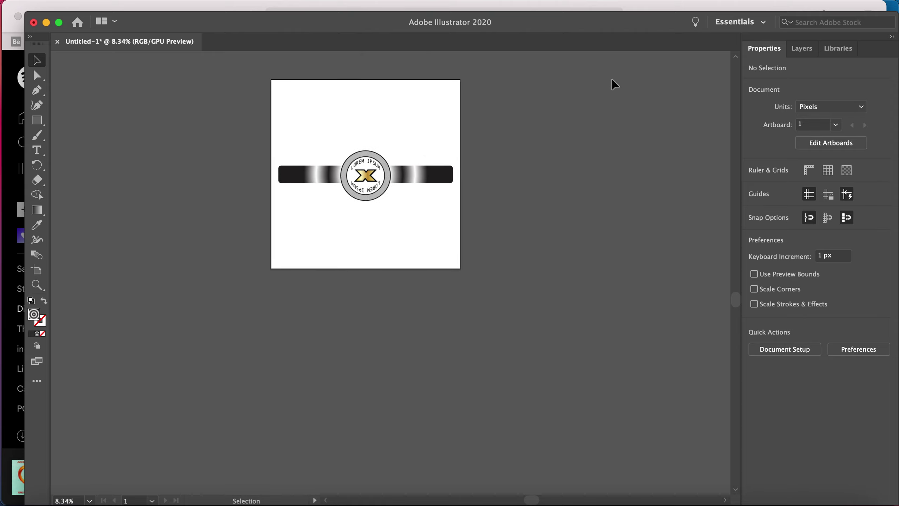
Move Layer 3 beneath Layer 2 and draw a square of about 2062 px covering the whole artboard
click(804, 47)
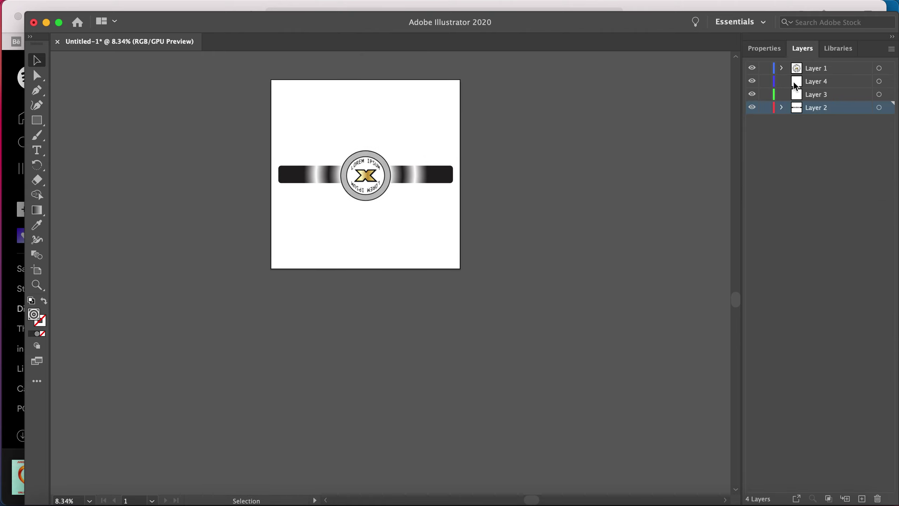
click(797, 95)
drag(798, 99, 801, 110)
click(37, 122)
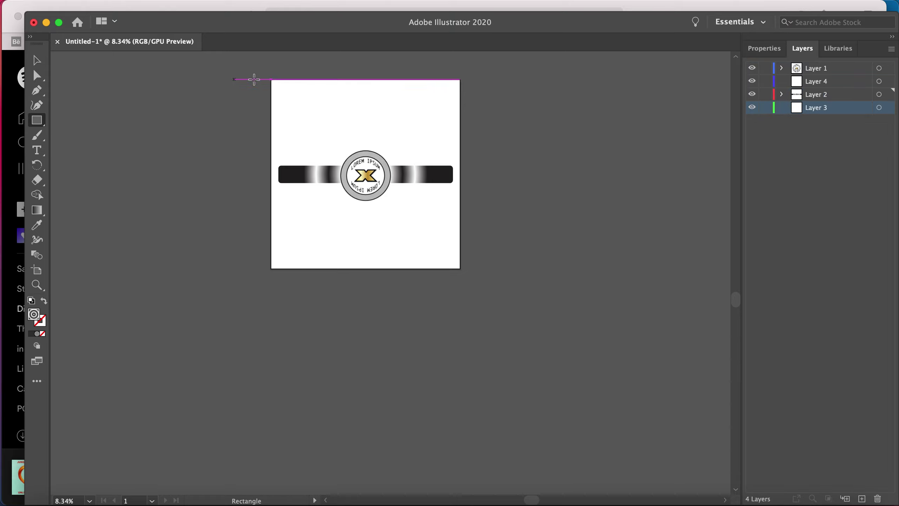
drag(272, 80, 461, 270)
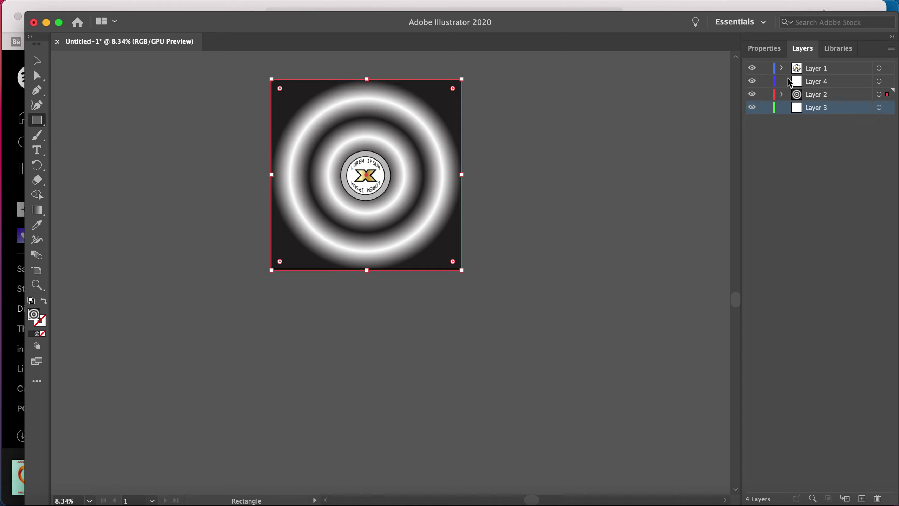
Cut the large square from Layer 2, hide that layer, and paste the square into Layer 3
key(Delete)
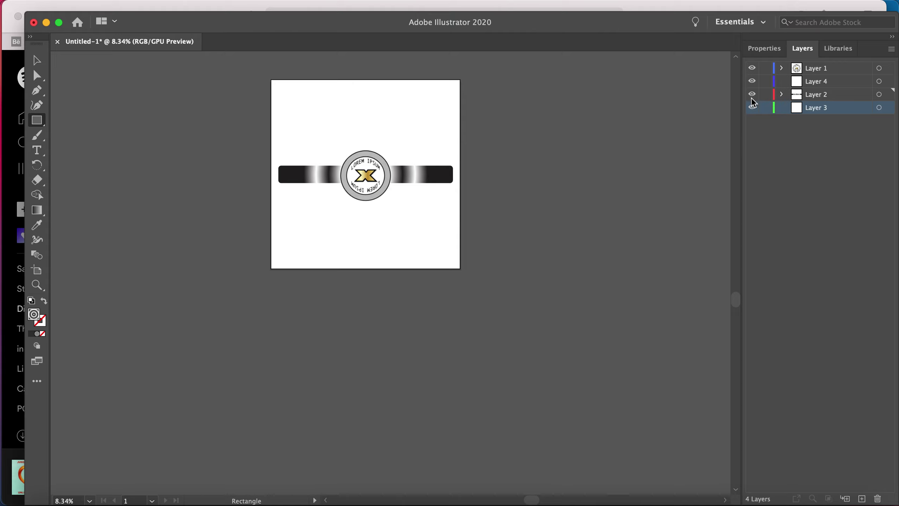
click(752, 108)
click(753, 108)
click(752, 94)
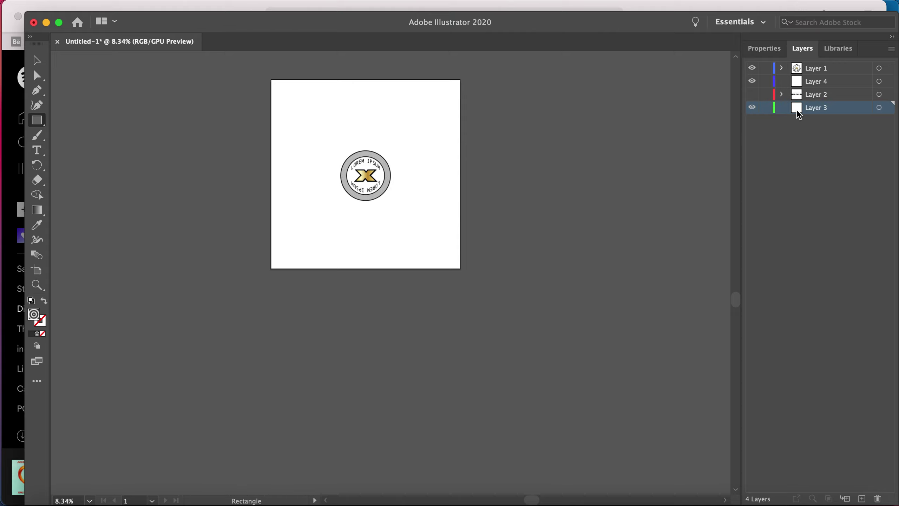
key(super+v)
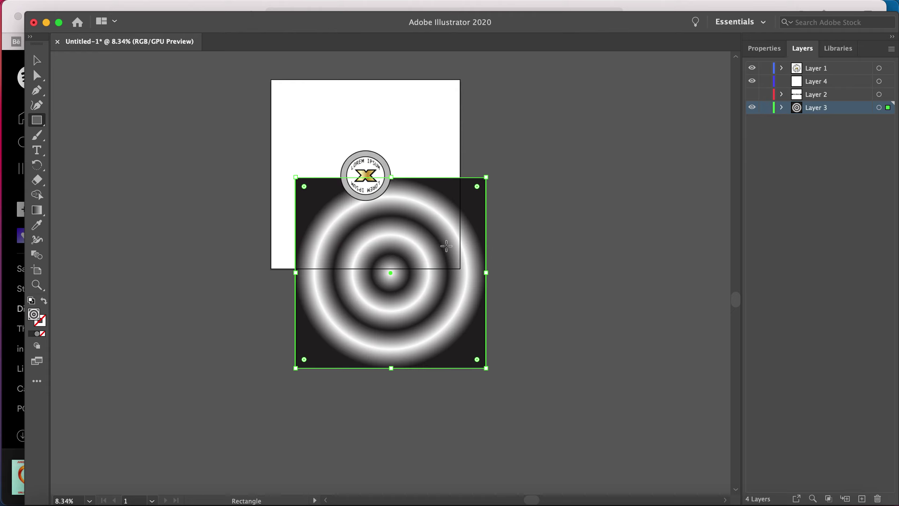
Position the pasted 2062 px square so it covers the artboard, and make Layer 2 visible again
click(446, 245)
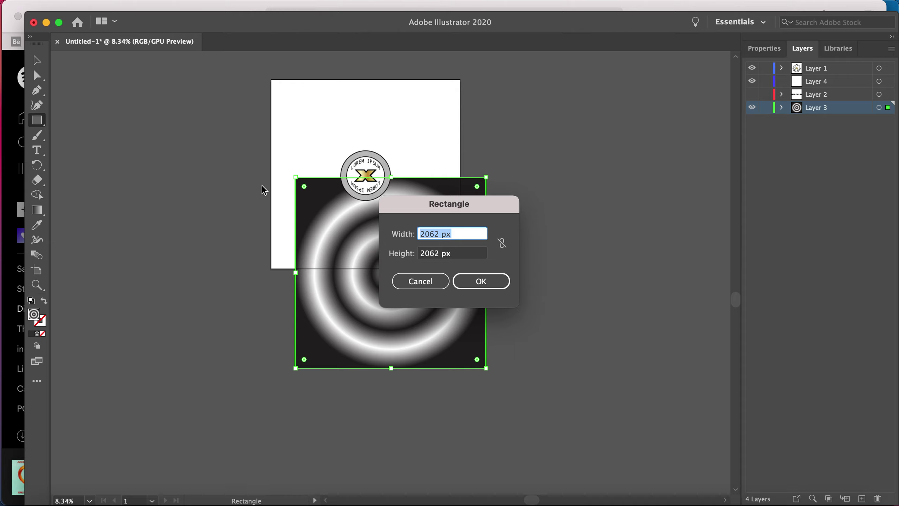
click(419, 281)
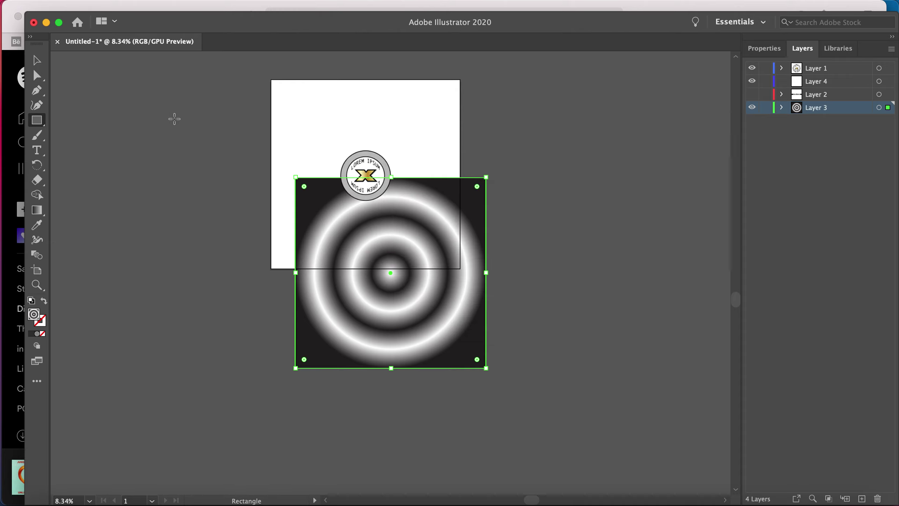
click(37, 60)
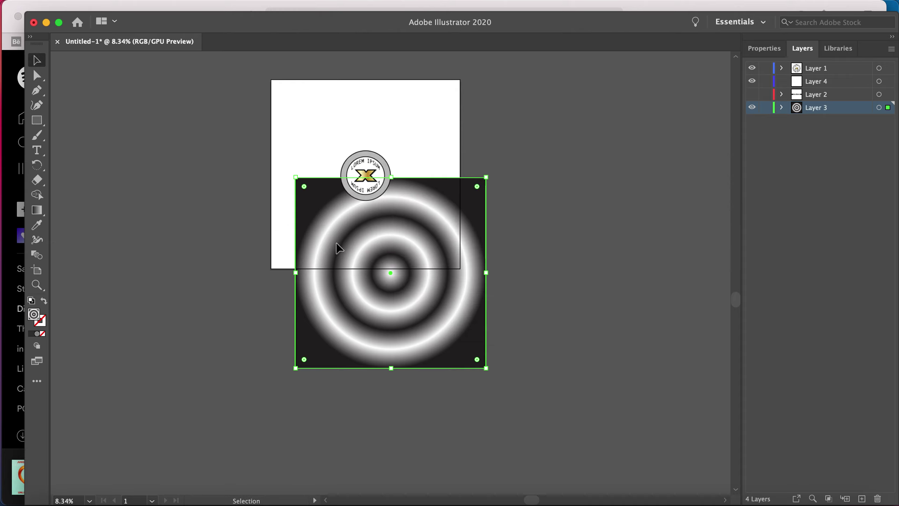
drag(286, 123, 313, 146)
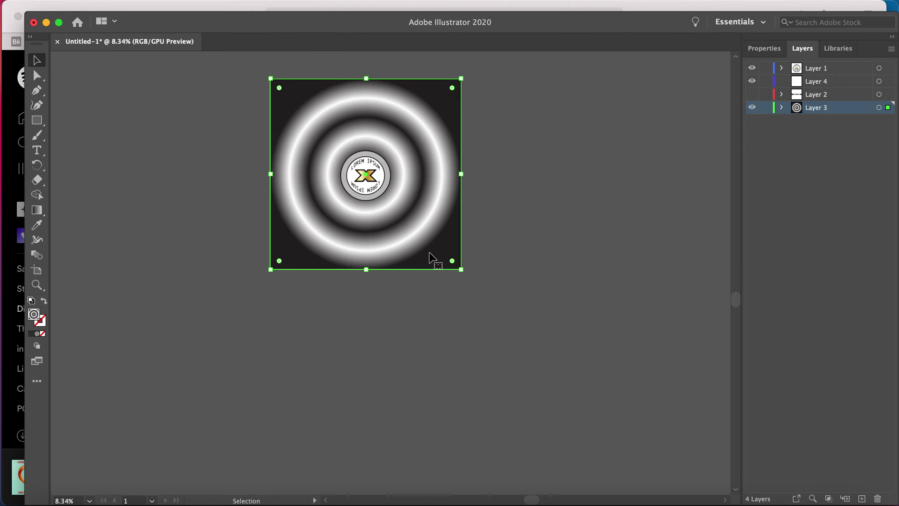
mouse_move(460, 269)
mouse_down()
mouse_move(453, 261)
mouse_move(461, 268)
mouse_up()
click(504, 234)
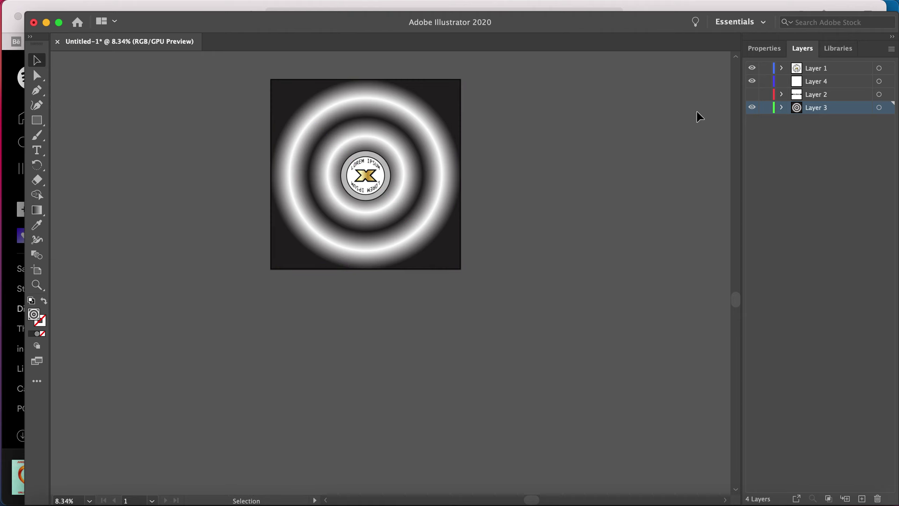
click(754, 95)
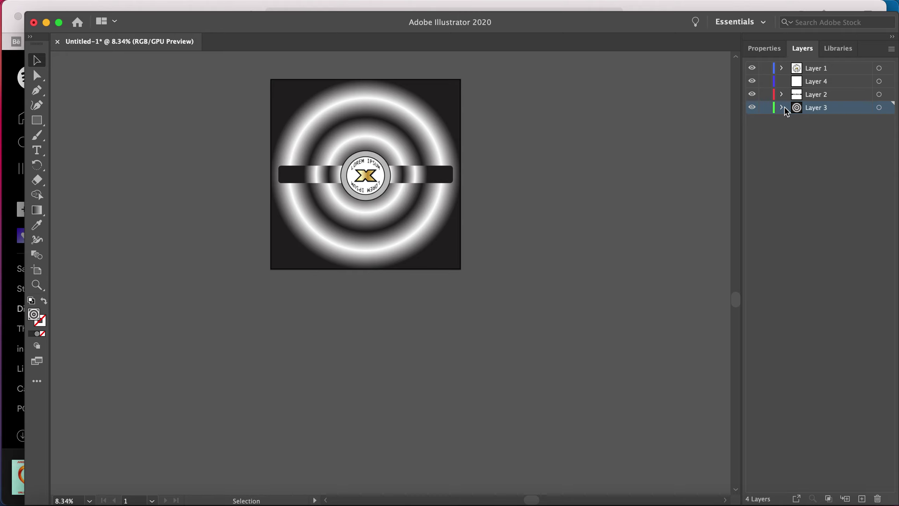
Select the background square on Layer 3 and fill it with the red swatch from the Corporate library
click(880, 108)
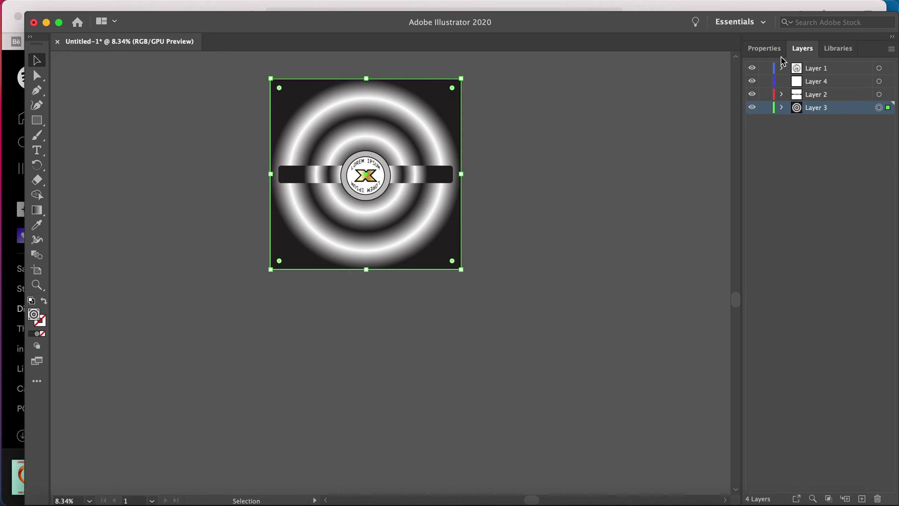
click(765, 48)
click(754, 186)
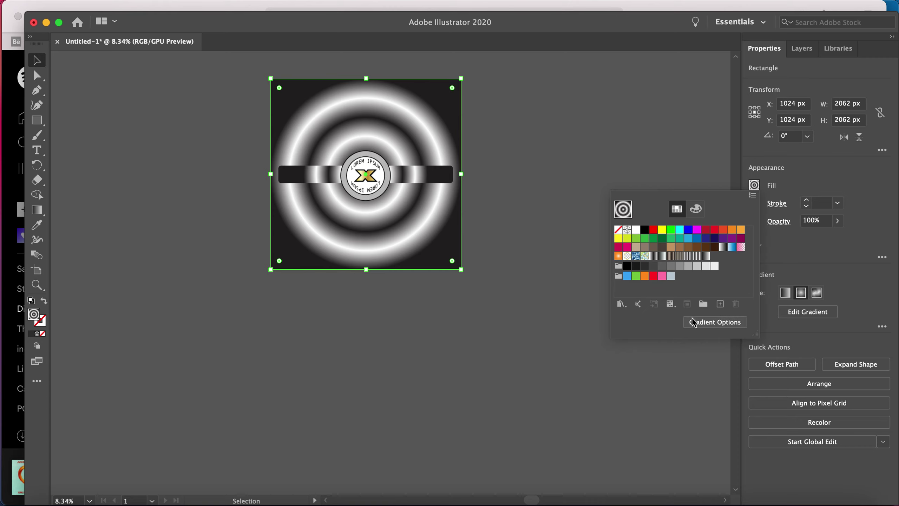
click(620, 303)
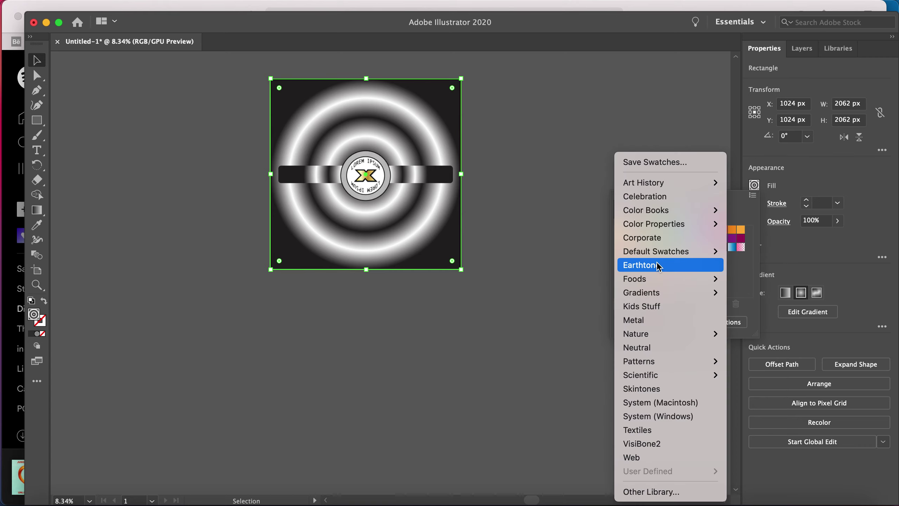
click(671, 237)
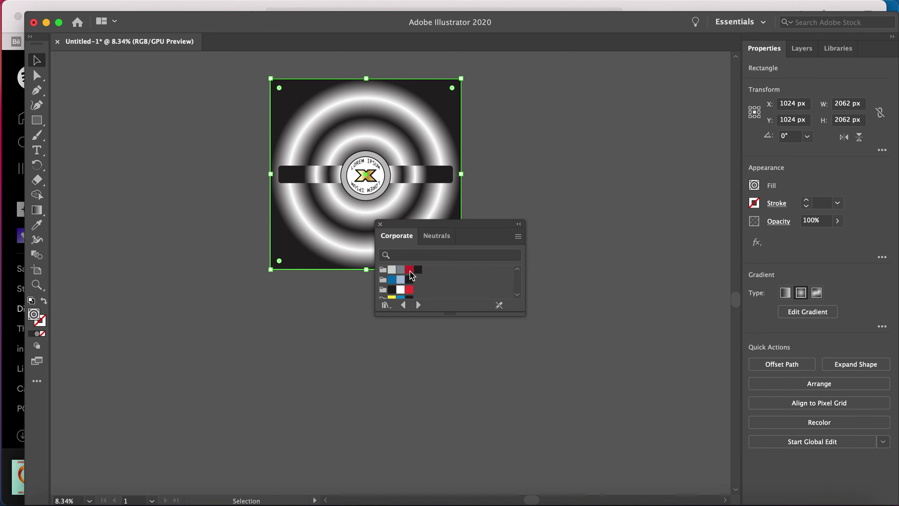
click(409, 269)
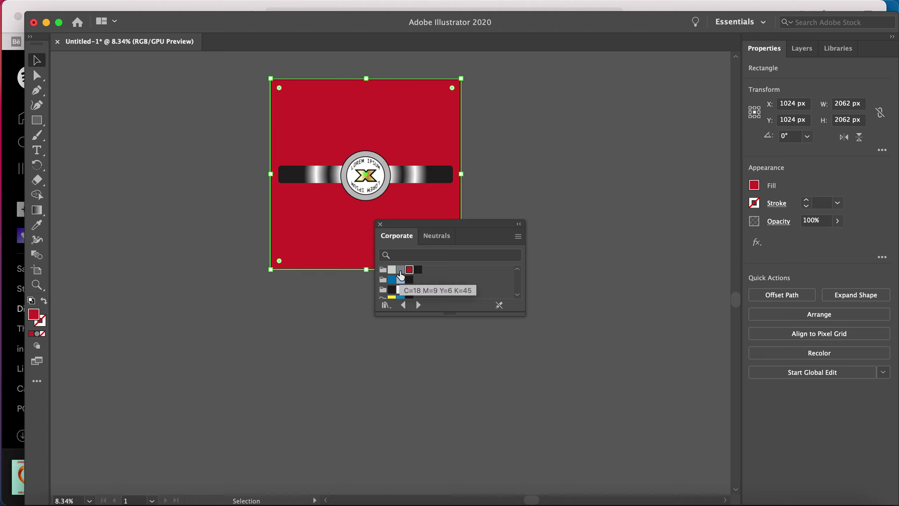
Close the Corporate swatch library and deselect the red background square
click(381, 224)
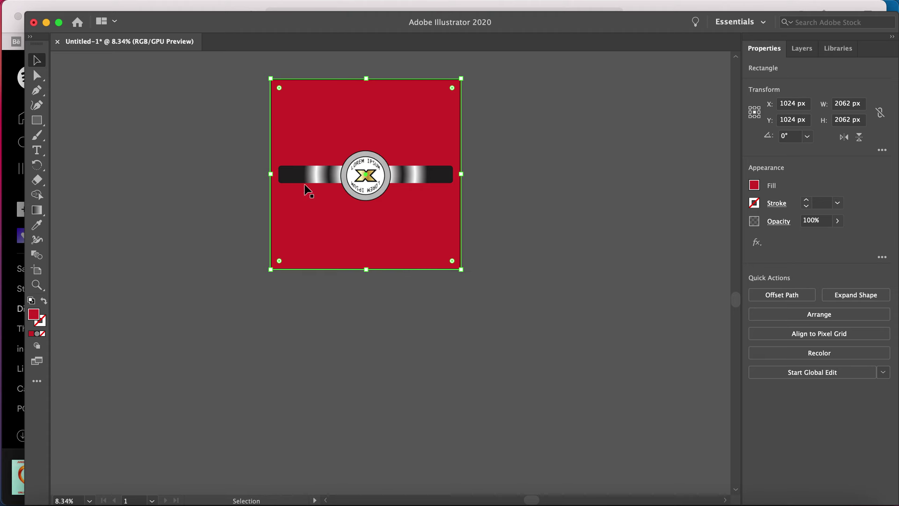
click(161, 127)
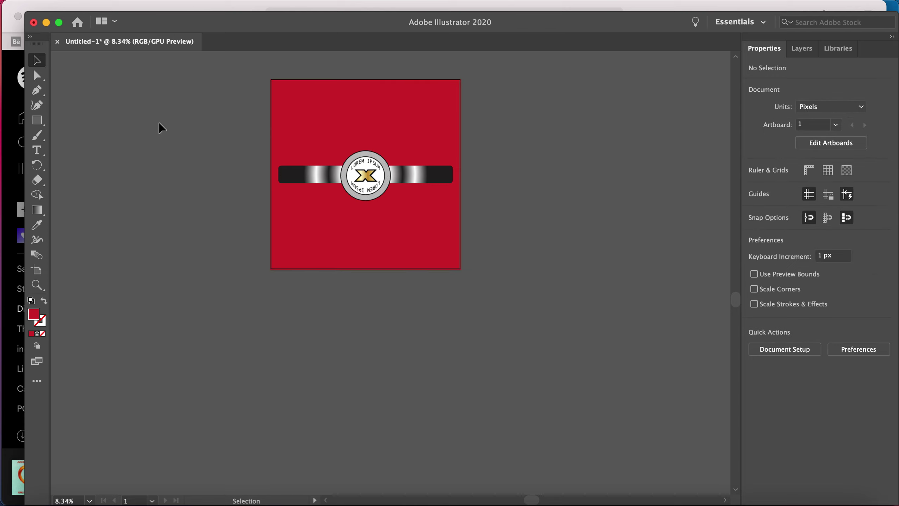
scroll(161, 128, up, 5)
scroll(161, 127, left, 4)
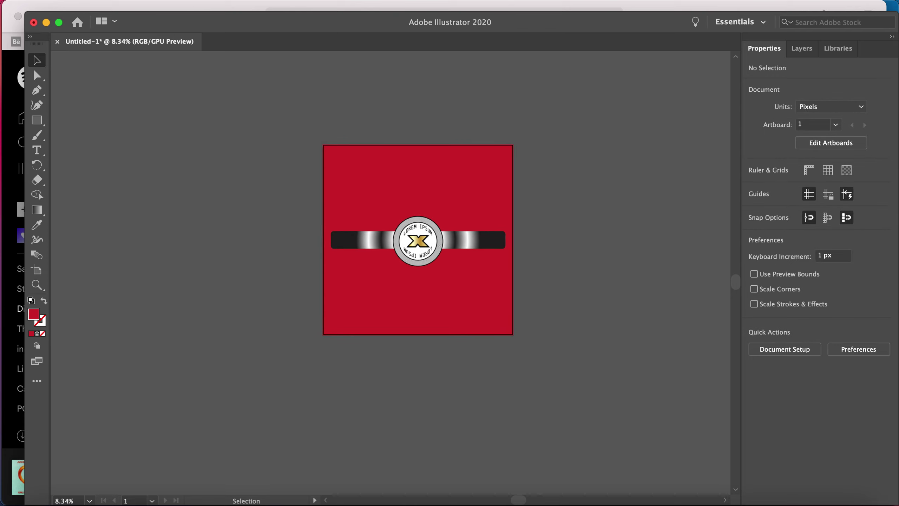
Select all the artwork and start exporting the selection as a single asset
click(218, 1)
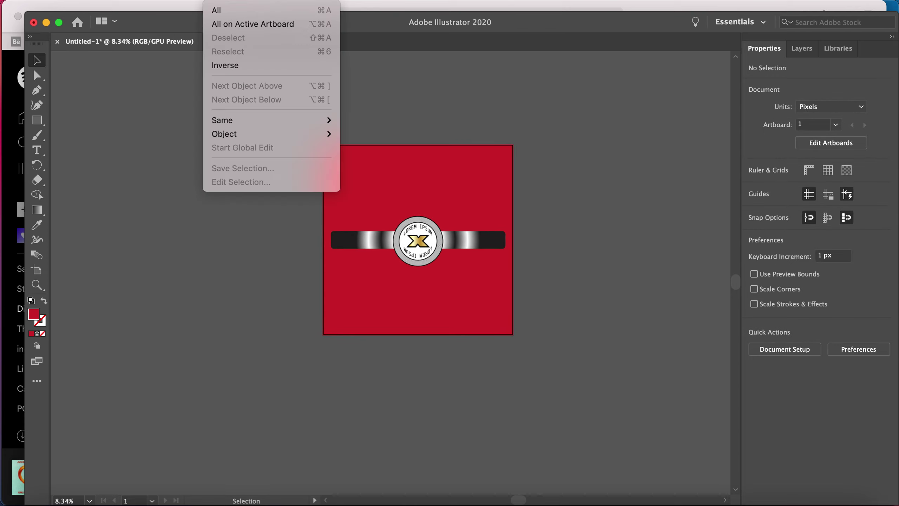
click(223, 9)
click(90, 2)
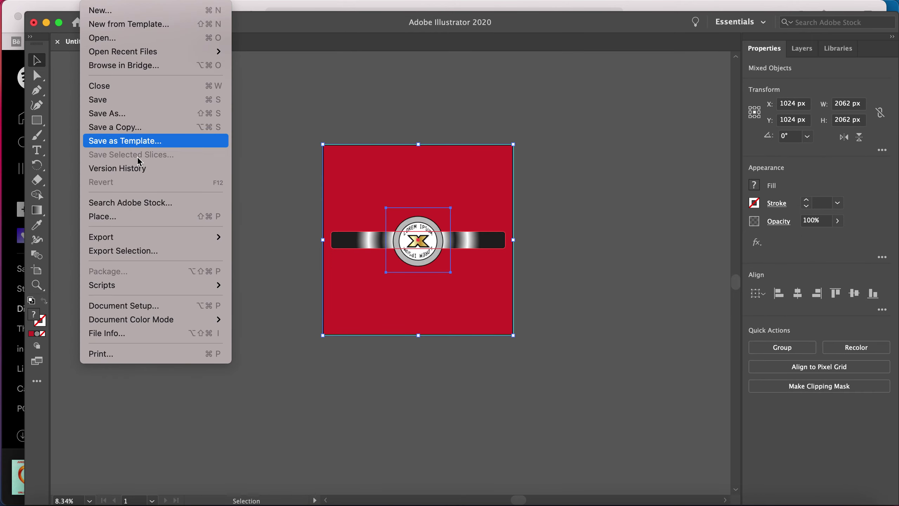
click(147, 250)
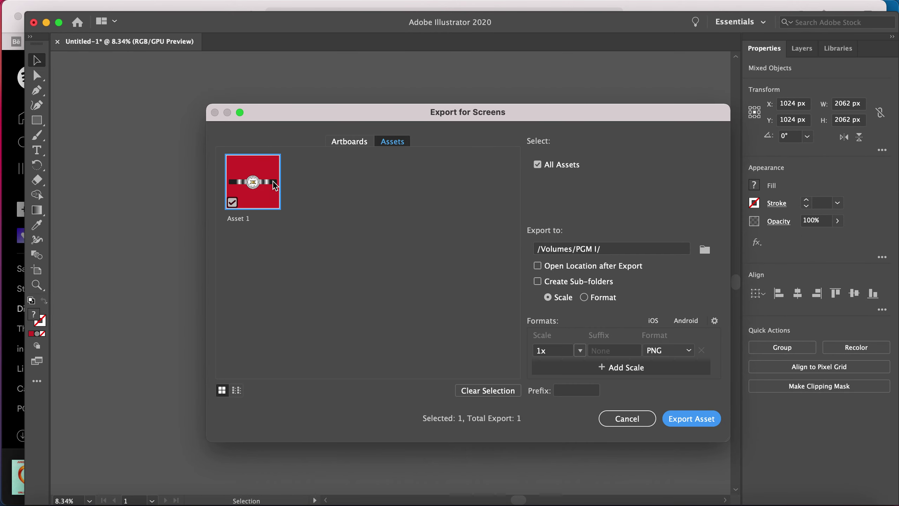
Rename the asset with a "by" credit giving the designer's full name and export it as a PNG at 1x scale
double_click(241, 220)
click(271, 219)
text(by Phillip Gallant)
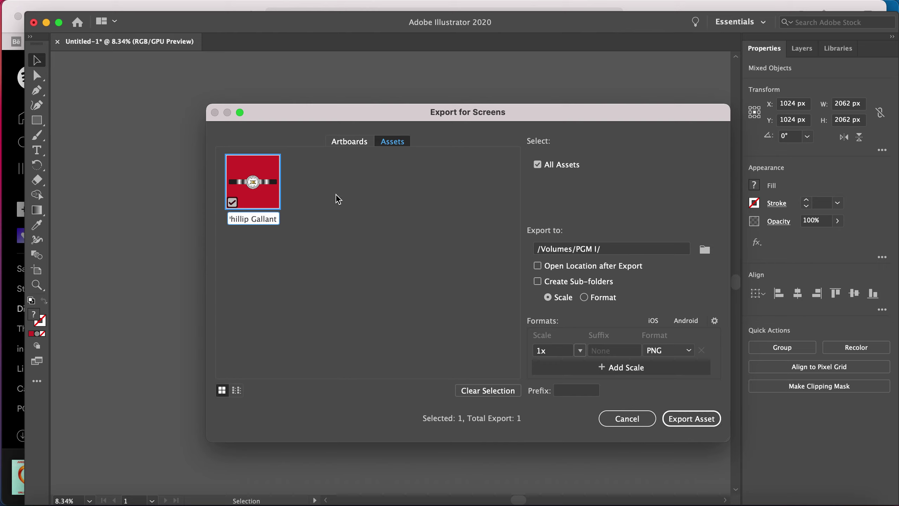
click(698, 415)
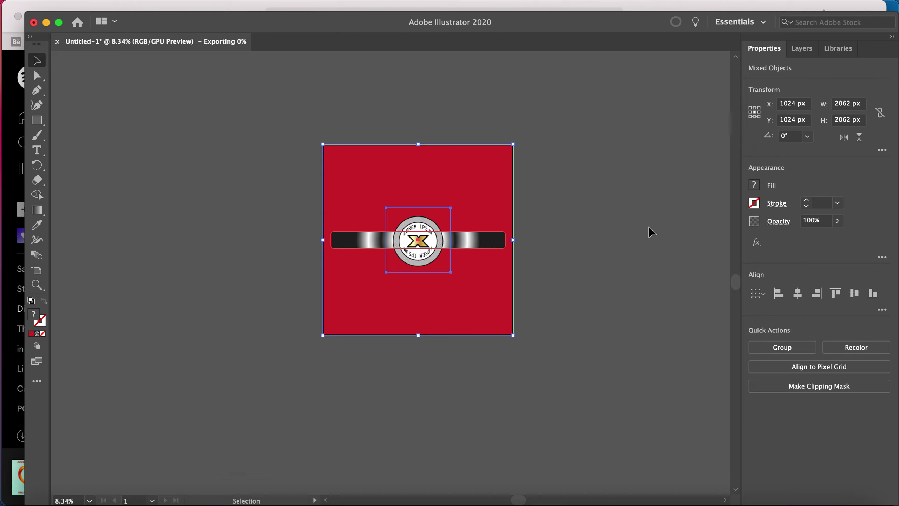